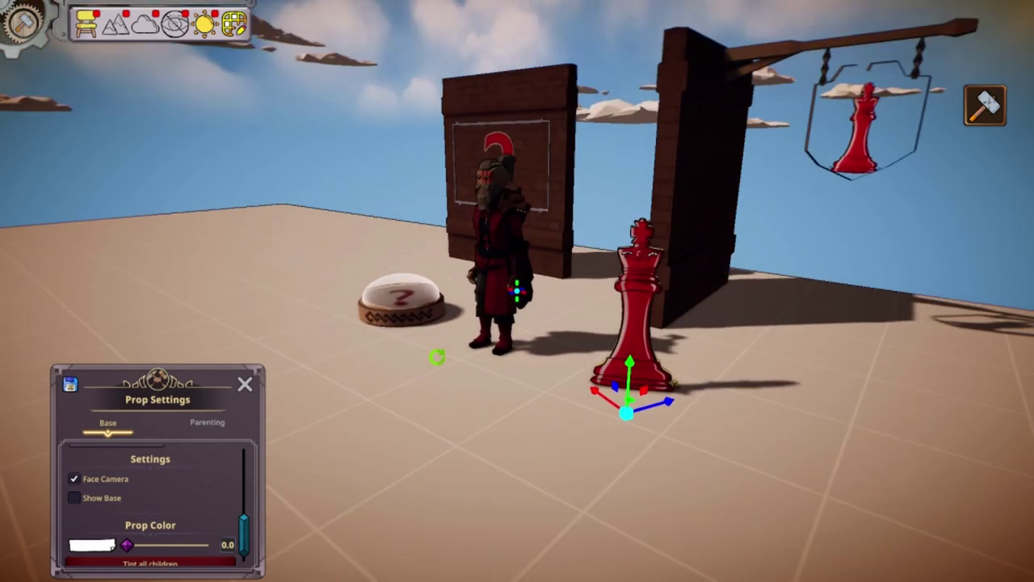
Undo the last settings change on the red chess king token to restore its round base
right_drag(724, 362, 759, 376)
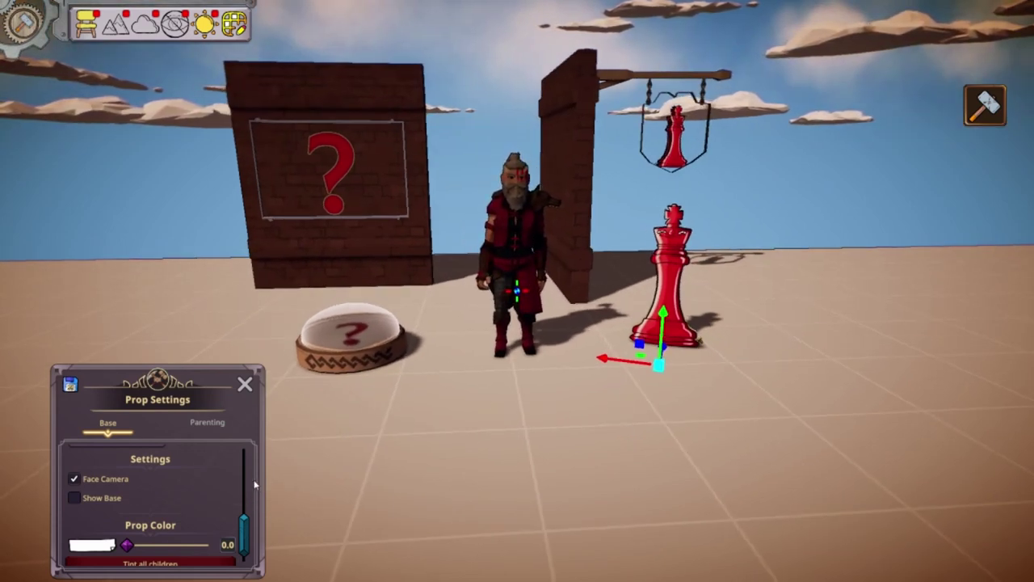
key(ctrl+z)
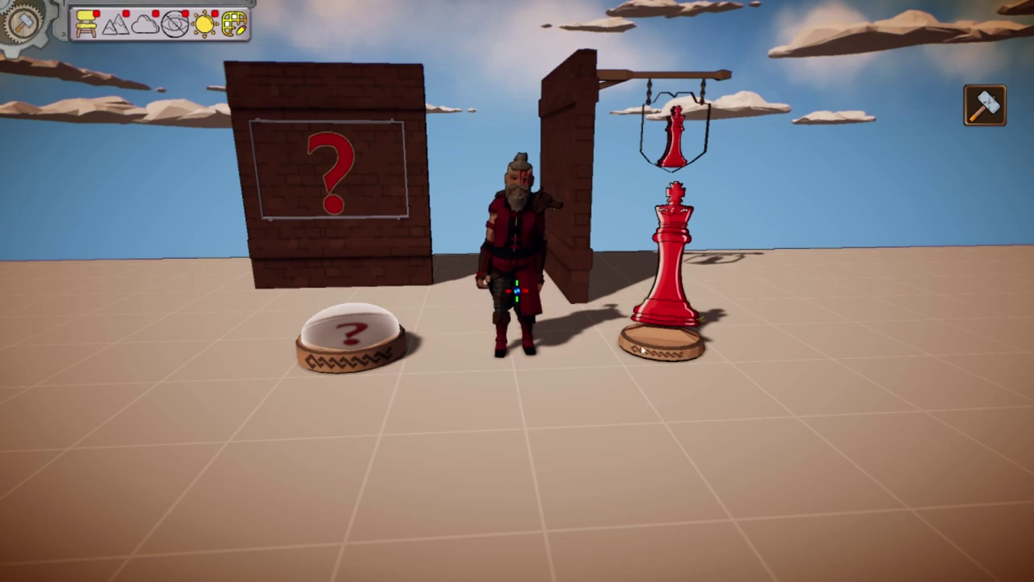
right_drag(709, 347, 672, 348)
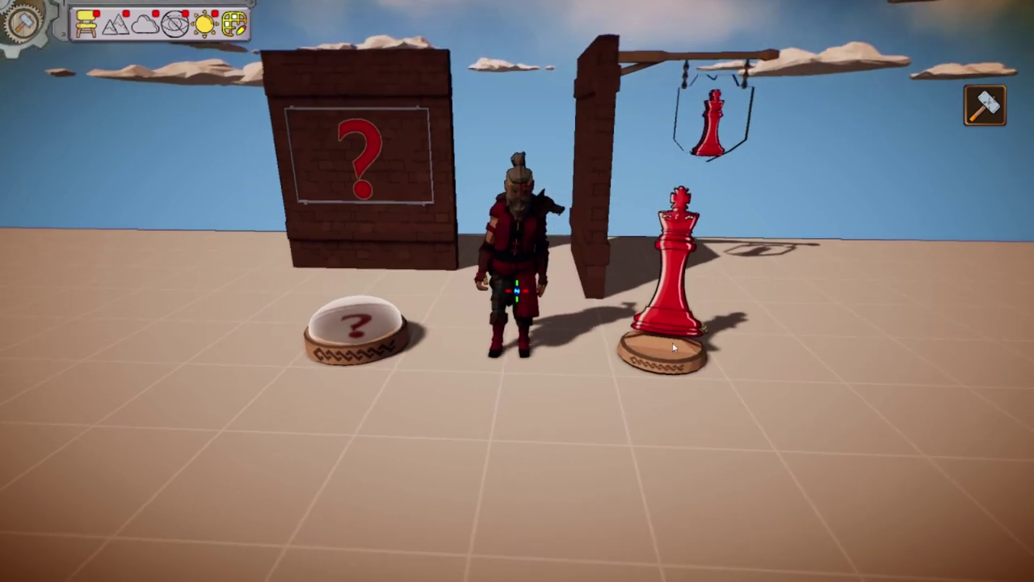
Select the chess king token by its base and try displaying its image as Transparent Image
click(672, 348)
drag(245, 537, 241, 509)
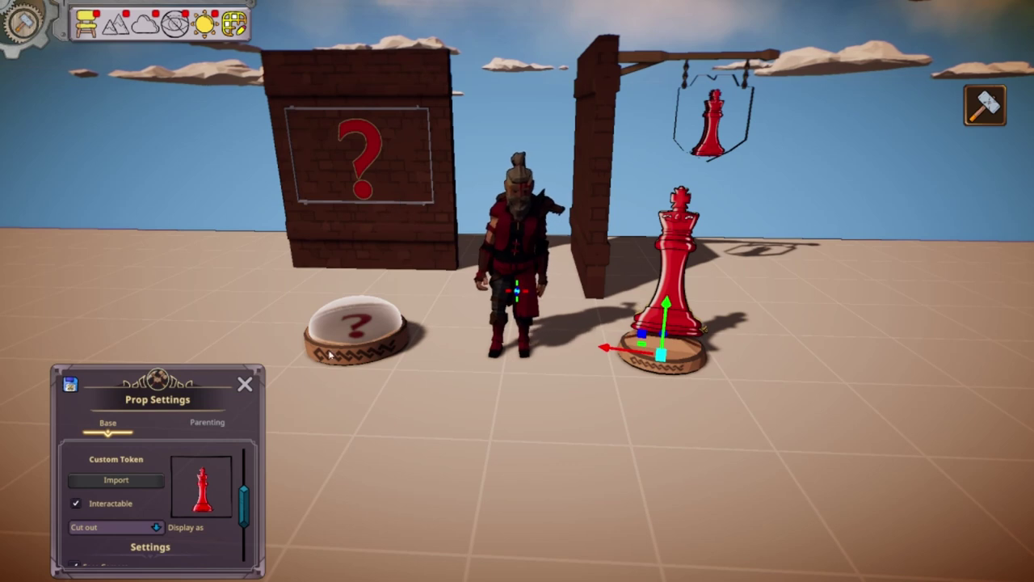
click(982, 113)
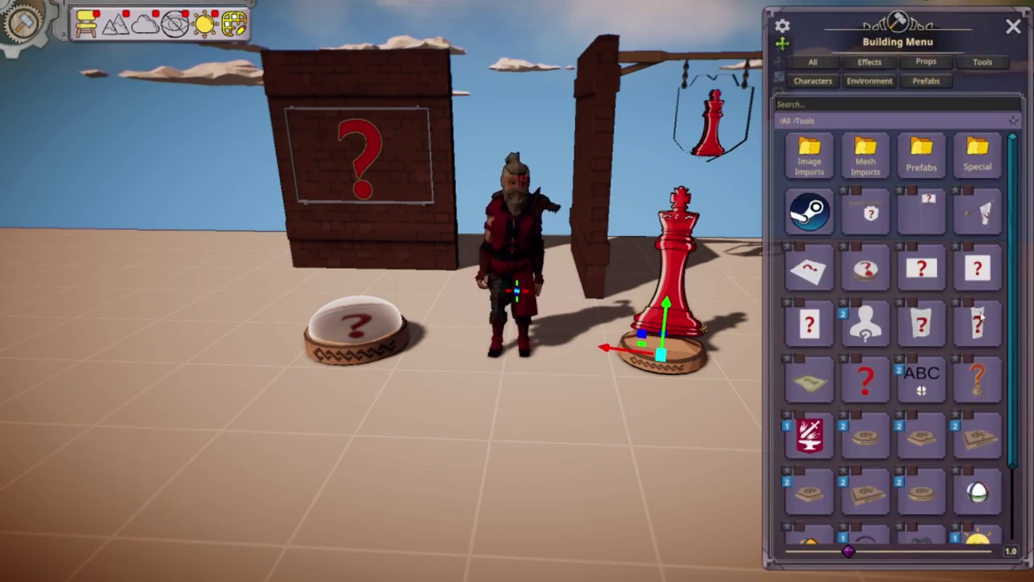
click(903, 23)
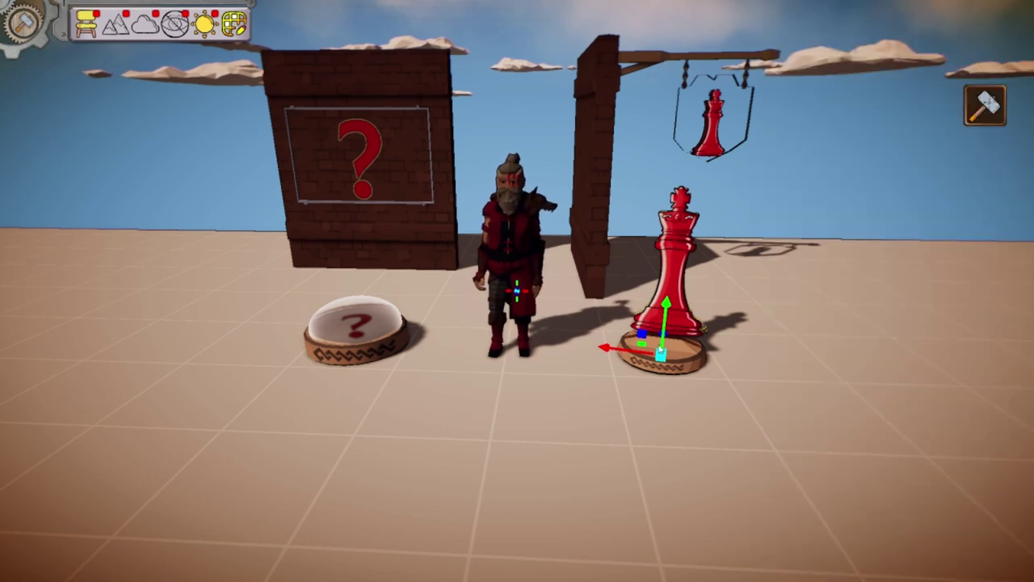
click(656, 346)
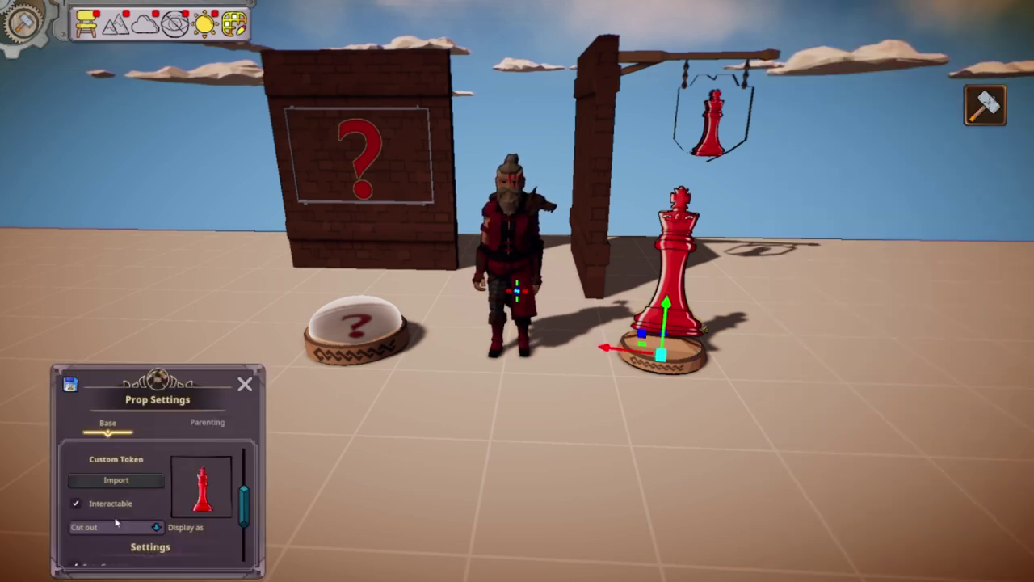
click(157, 528)
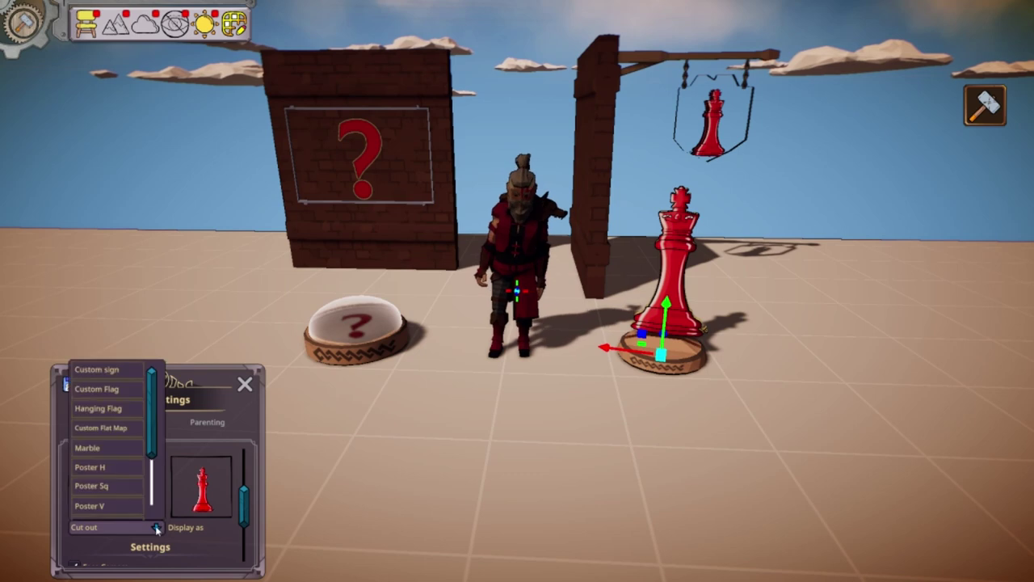
drag(152, 394, 153, 448)
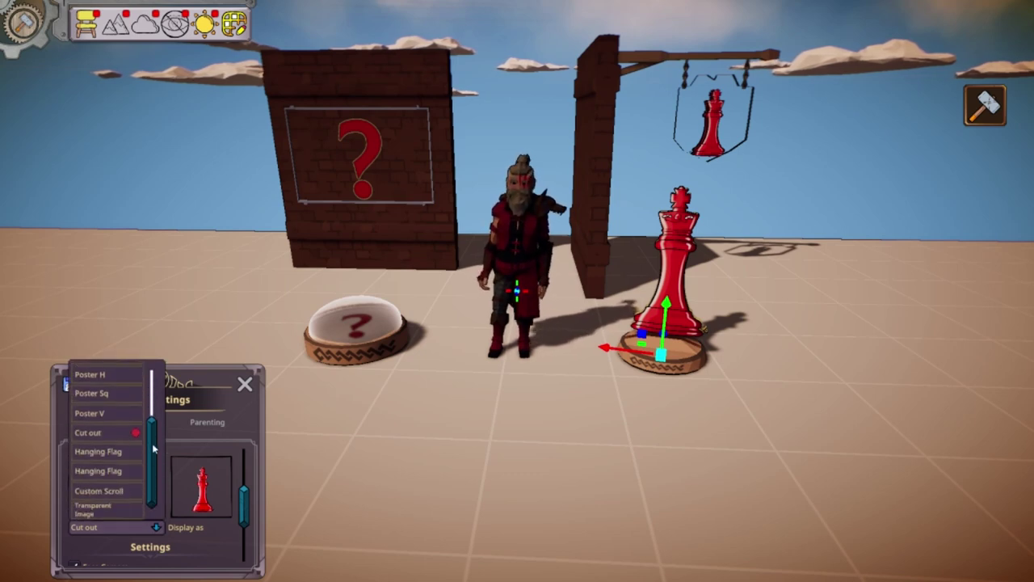
click(92, 509)
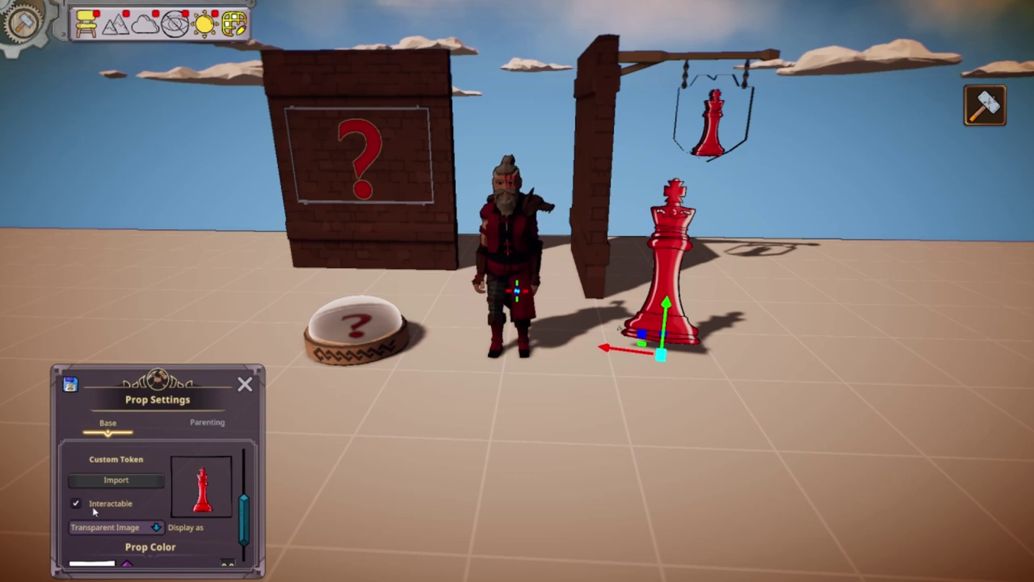
Try the Poster Sq and first Hanging Flag display types on the chess king token
click(126, 527)
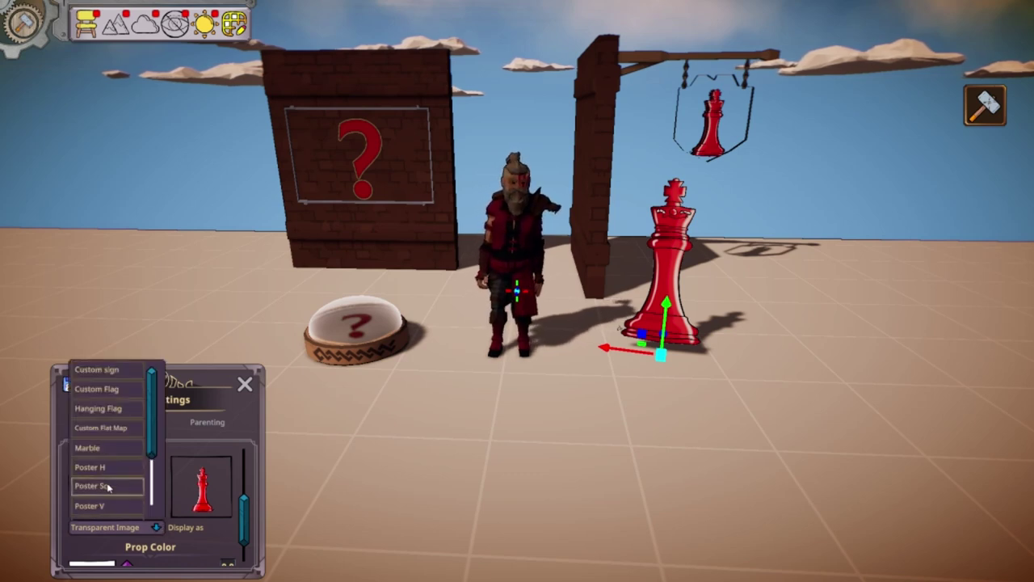
click(107, 486)
click(157, 527)
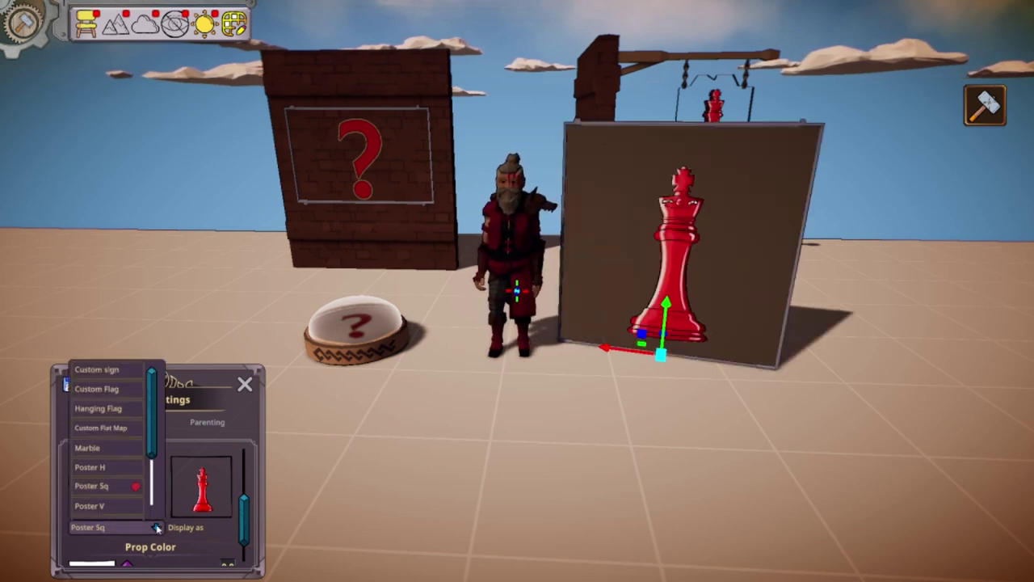
click(98, 408)
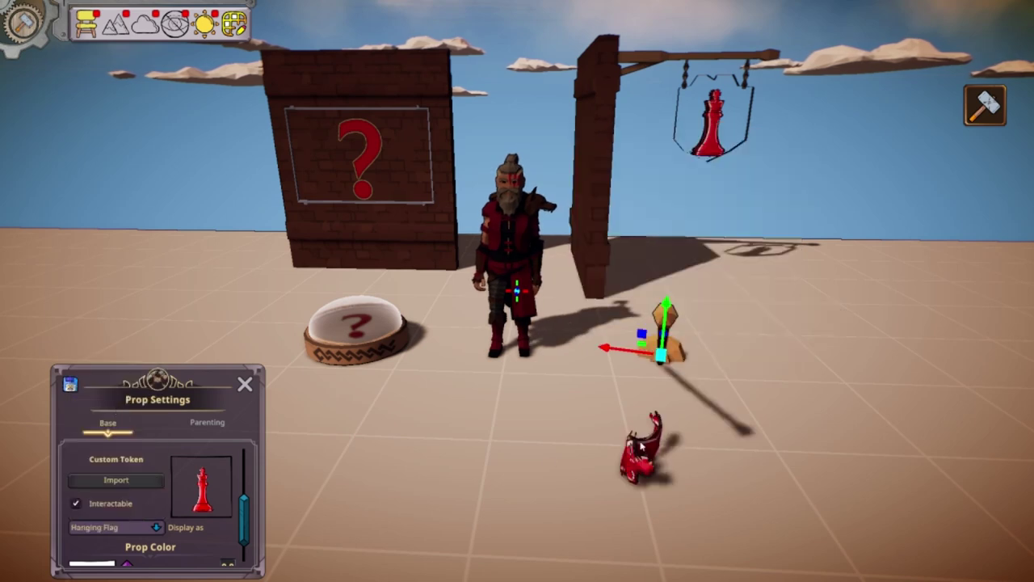
Set the chess king token's display type back to Cut out and close its settings
click(157, 527)
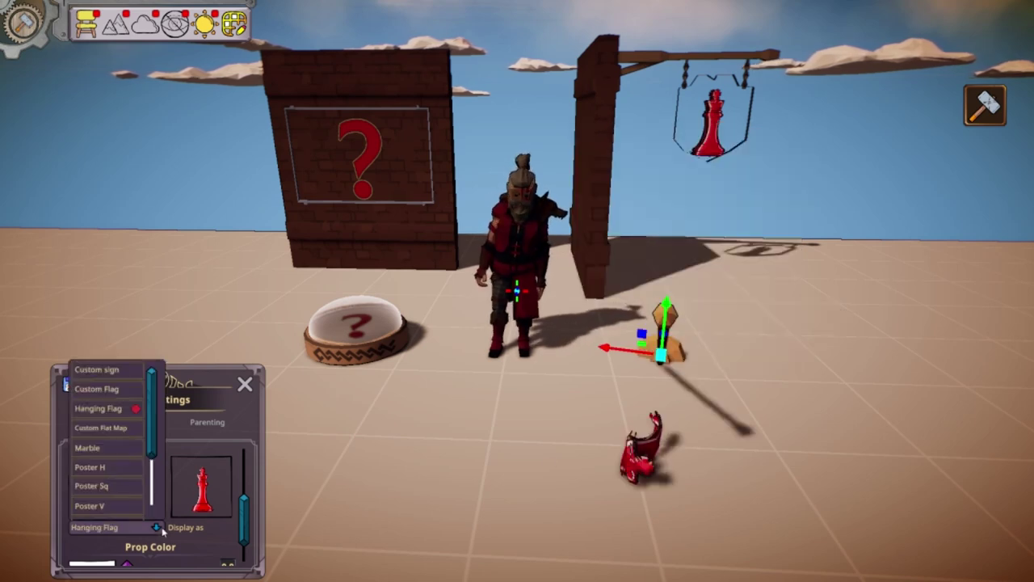
drag(150, 414, 158, 477)
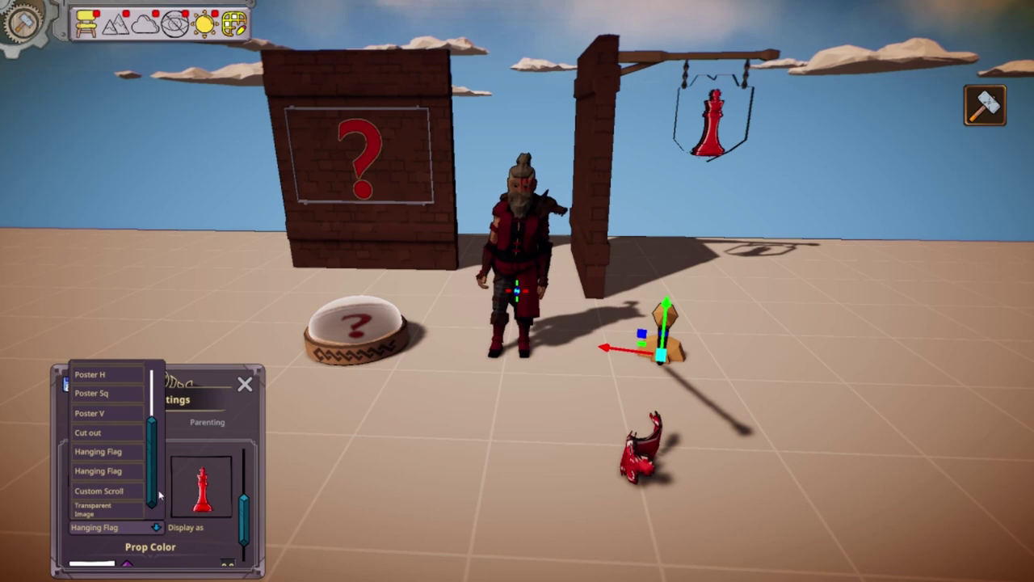
click(122, 434)
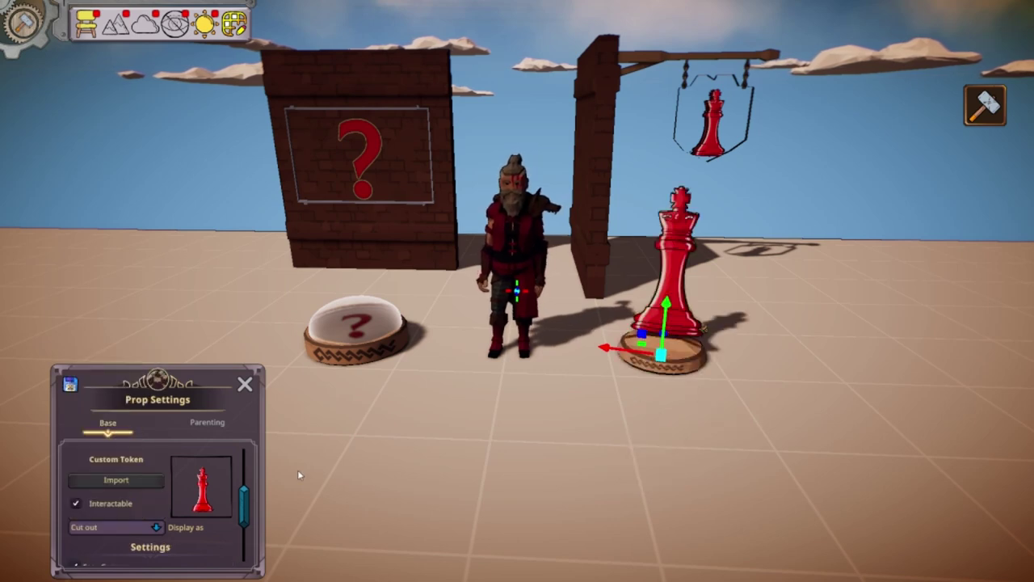
click(242, 381)
Examine the finished signs and tokens, and bring the display of deer, crystals, tree trunks and plants into view
middle_drag(502, 418, 506, 419)
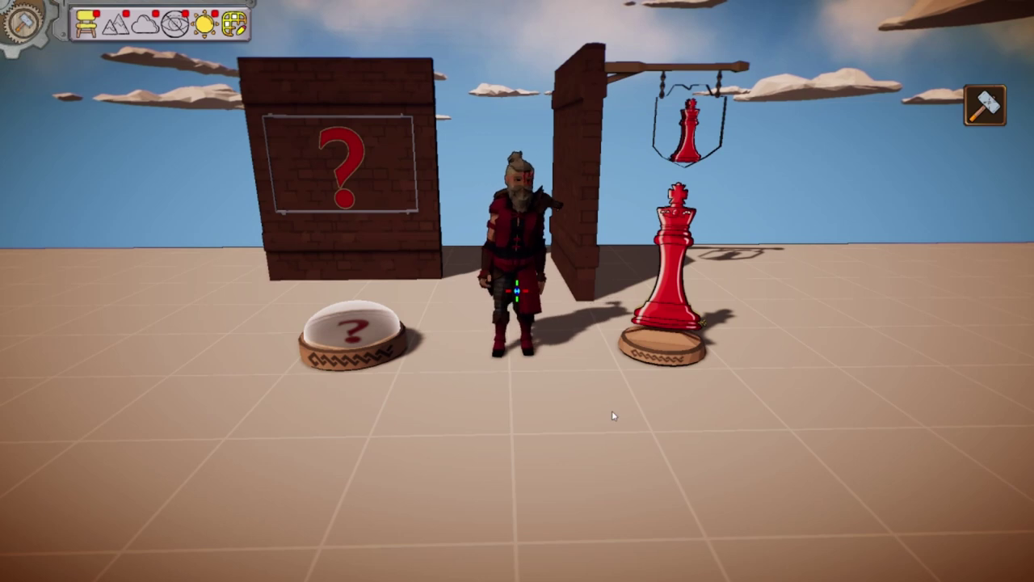
right_drag(975, 423, 1011, 418)
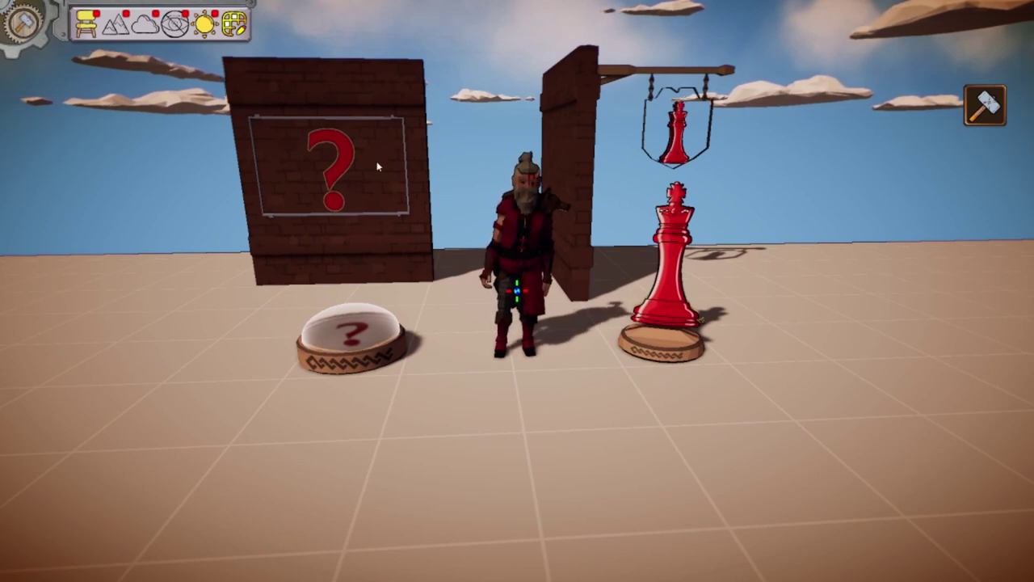
mouse_move(416, 162)
right_down()
mouse_move(441, 161)
mouse_move(430, 156)
right_up()
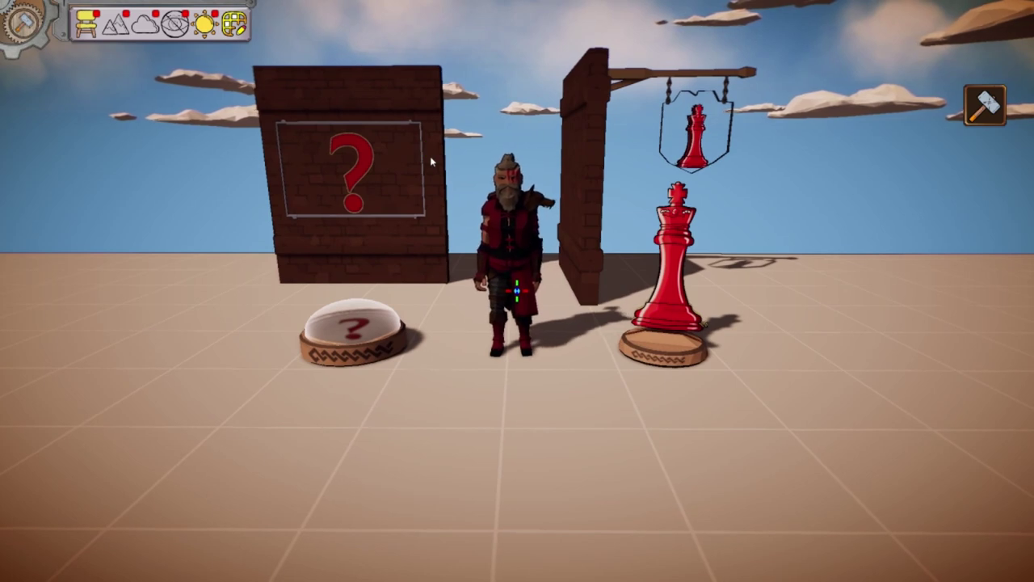
key(s)
scroll(430, 161, down, 5)
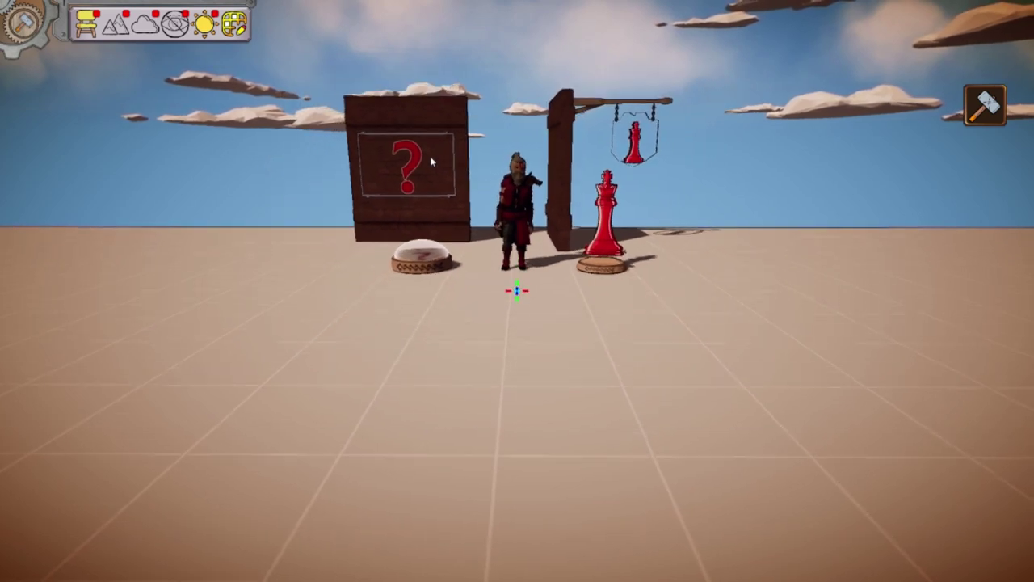
scroll(431, 162, down, 4)
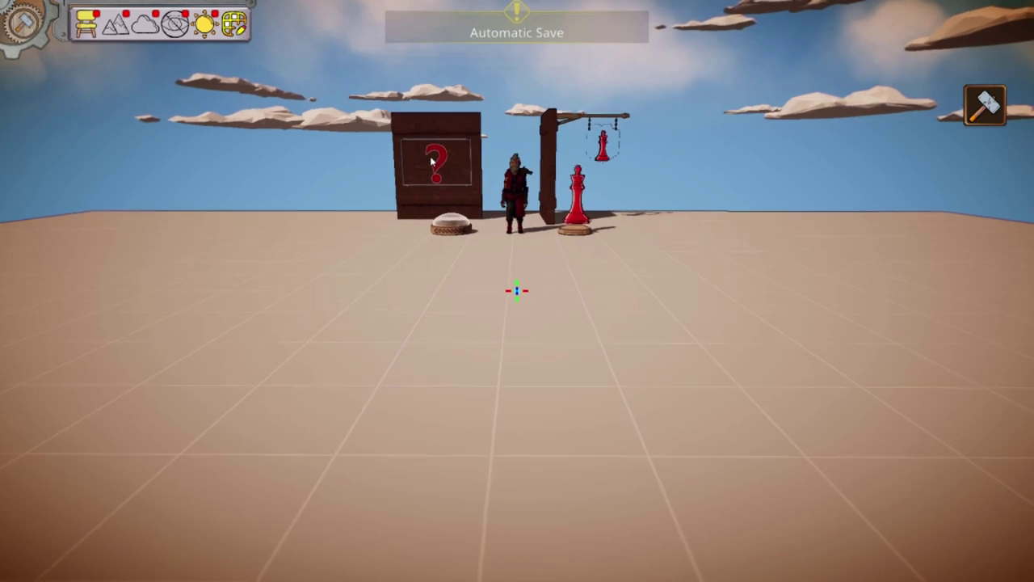
scroll(431, 162, down, 5)
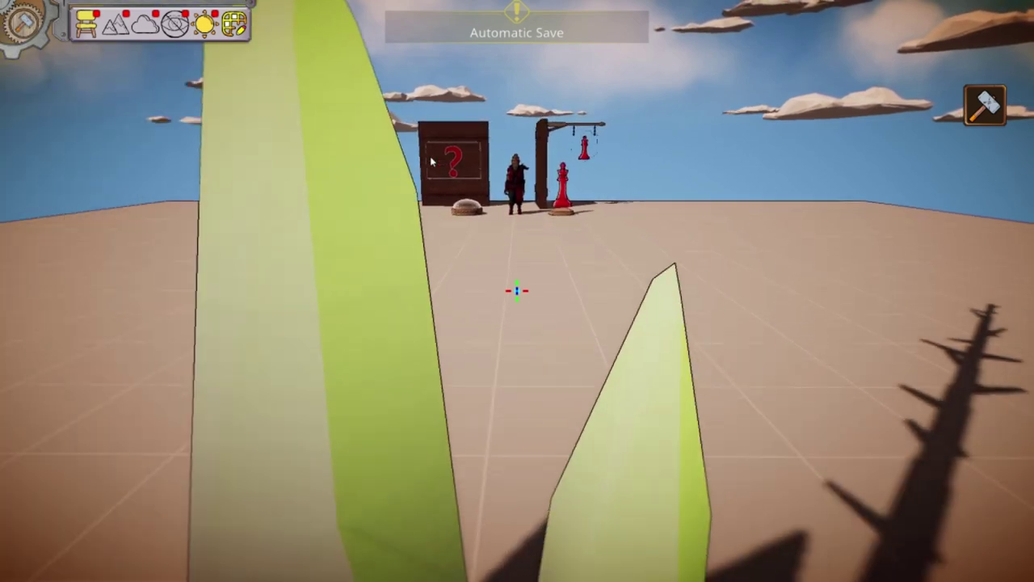
scroll(431, 162, down, 5)
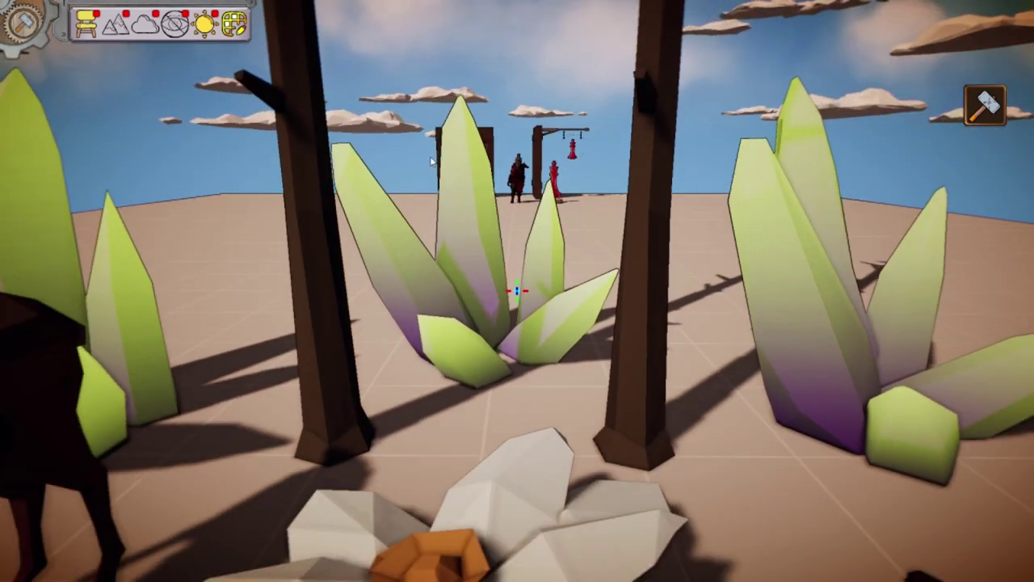
scroll(430, 161, down, 5)
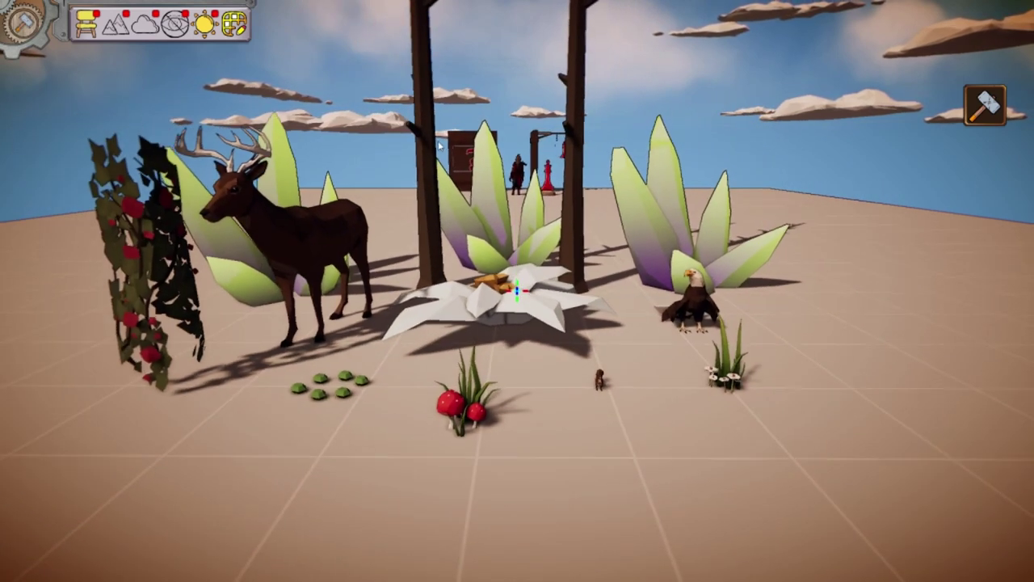
right_drag(441, 139, 447, 155)
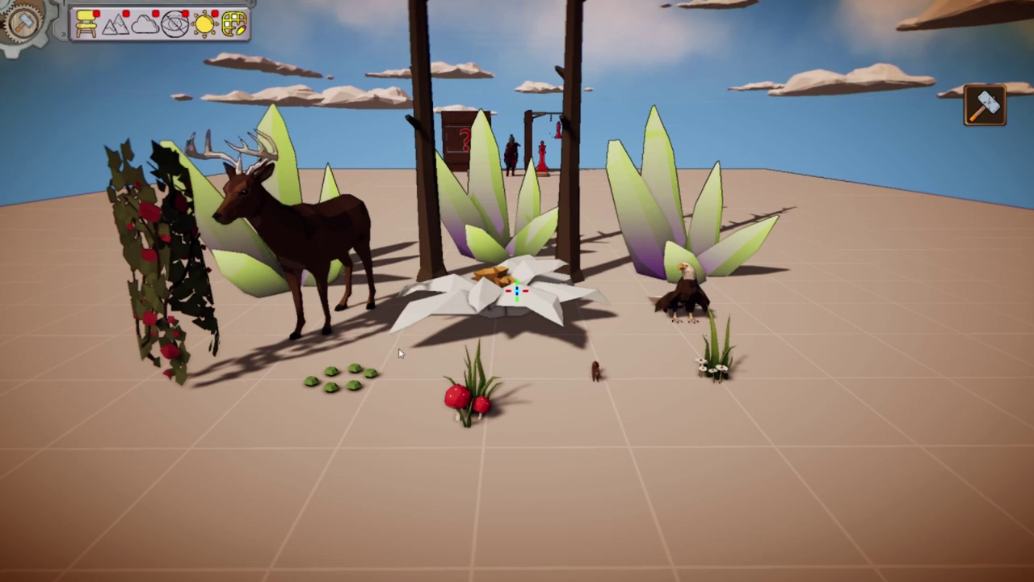
Inspect the prop settings of the bare tree trunk nearest the deer, and close them
click(425, 224)
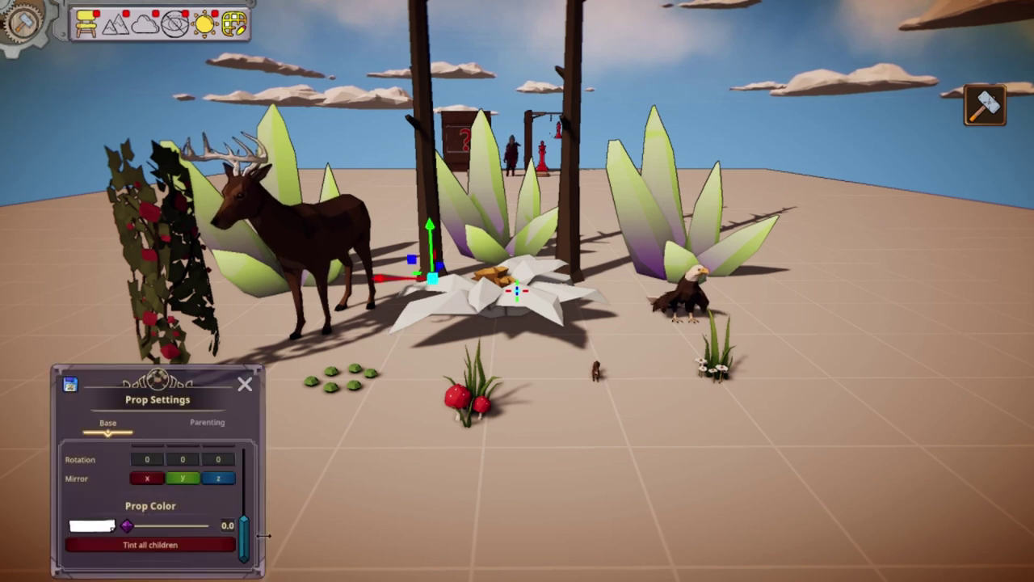
scroll(250, 533, up, 5)
click(244, 385)
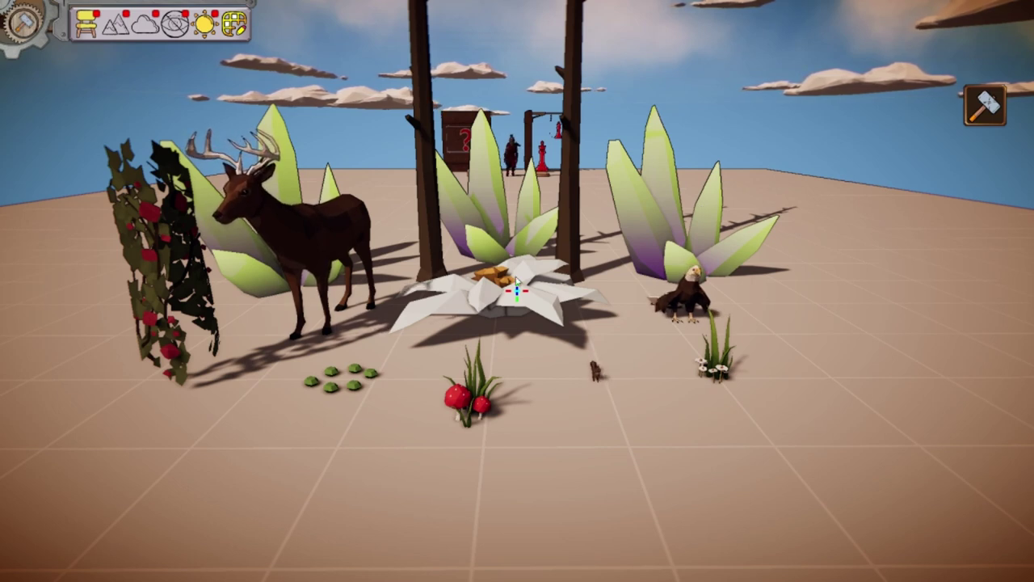
Examine the tall thorny staff standing in front of the deer, crystals and plants
scroll(517, 280, down, 3)
middle_drag(569, 386, 575, 374)
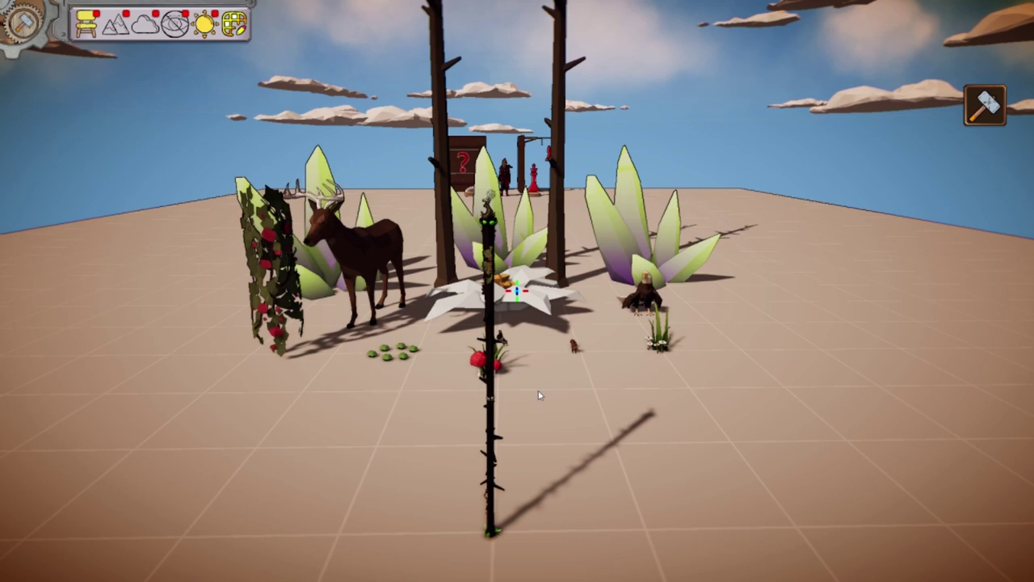
mouse_move(532, 418)
middle_down()
mouse_move(592, 411)
mouse_move(546, 406)
middle_up()
drag(546, 406, 550, 409)
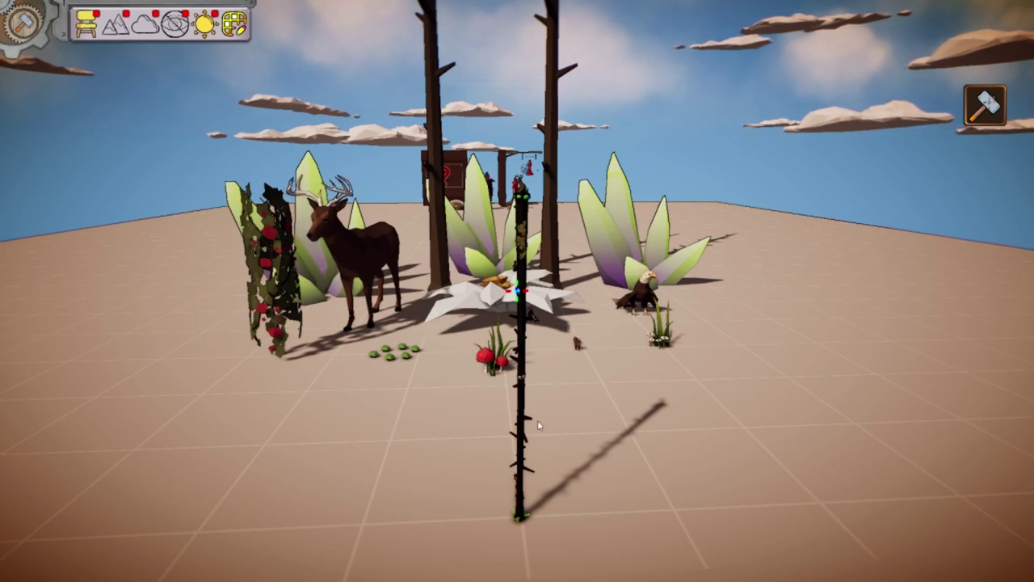
middle_drag(612, 385, 593, 381)
Place the bearded character in red clothing from the Custom characters on the ground beside the thorny staff
click(986, 102)
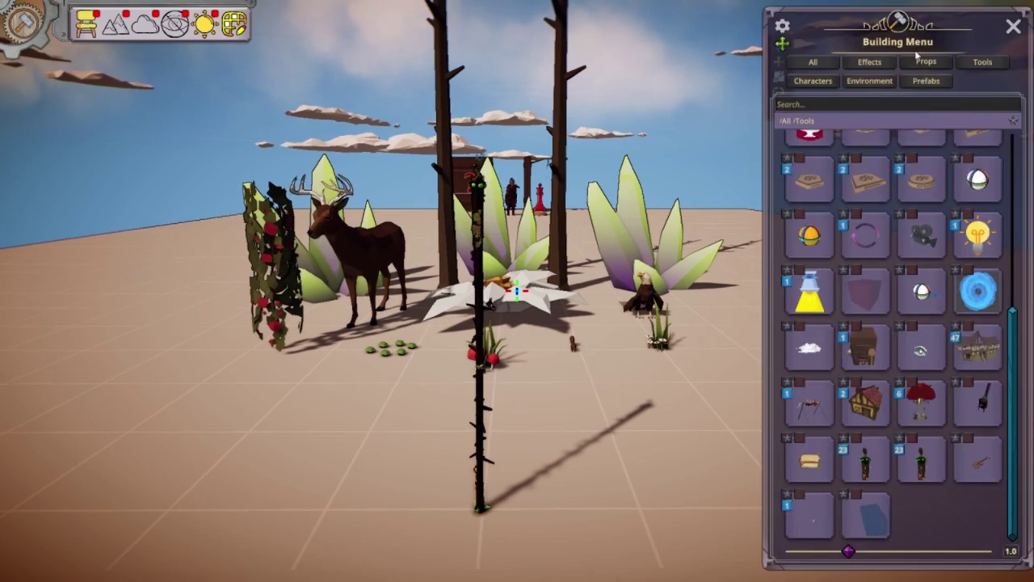
scroll(920, 196, up, 4)
scroll(920, 196, up, 3)
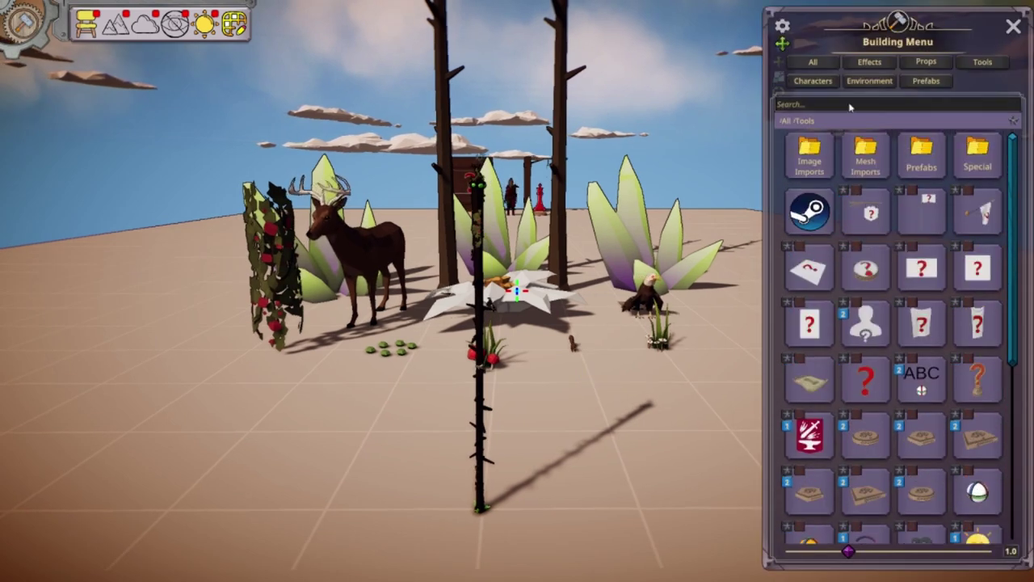
click(812, 81)
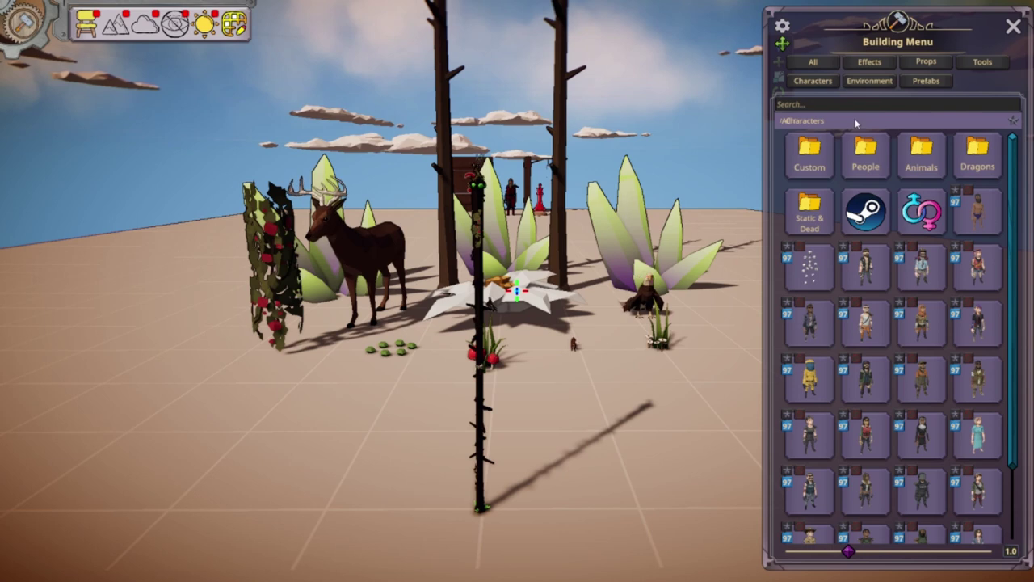
click(810, 153)
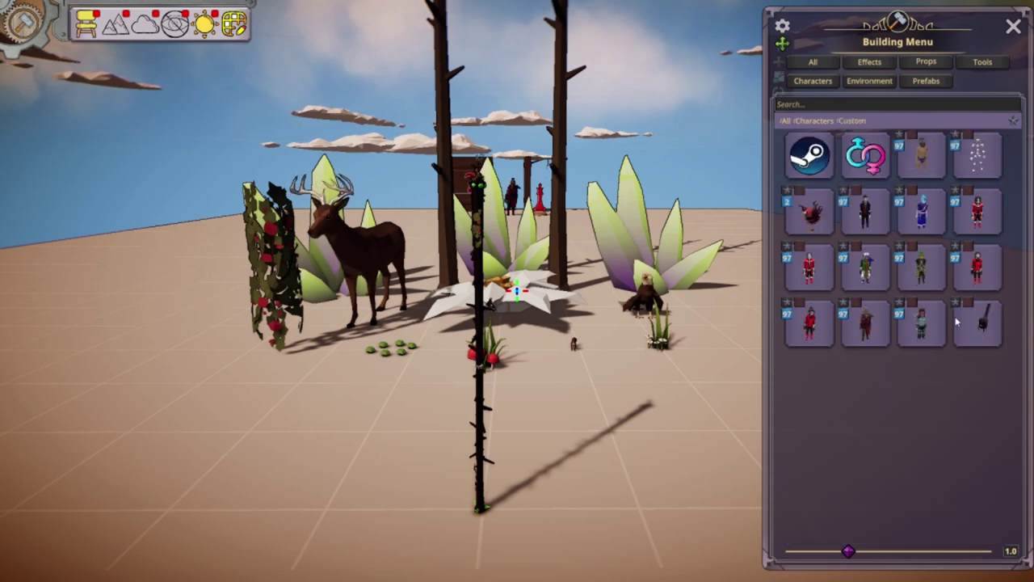
click(877, 336)
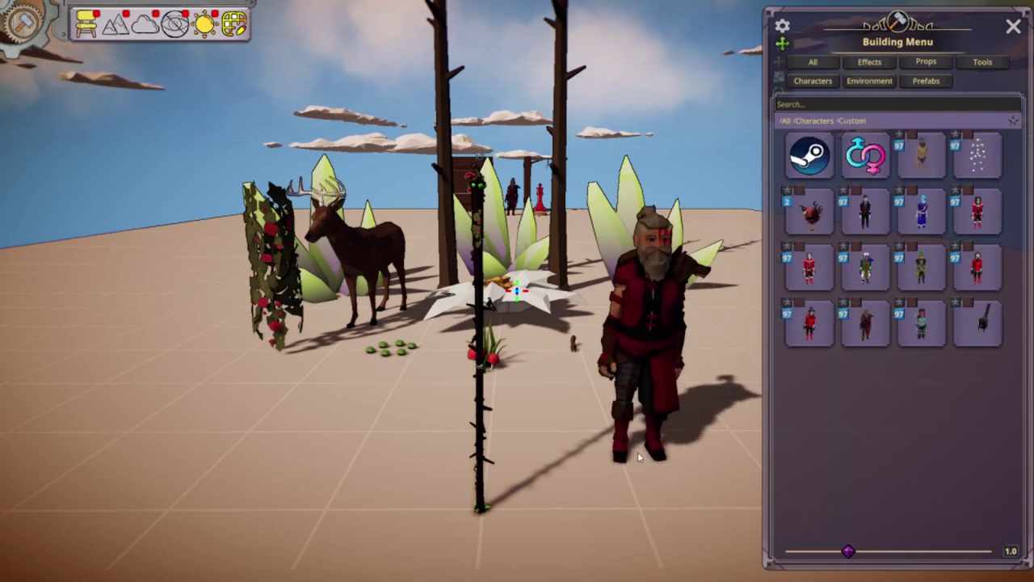
click(640, 500)
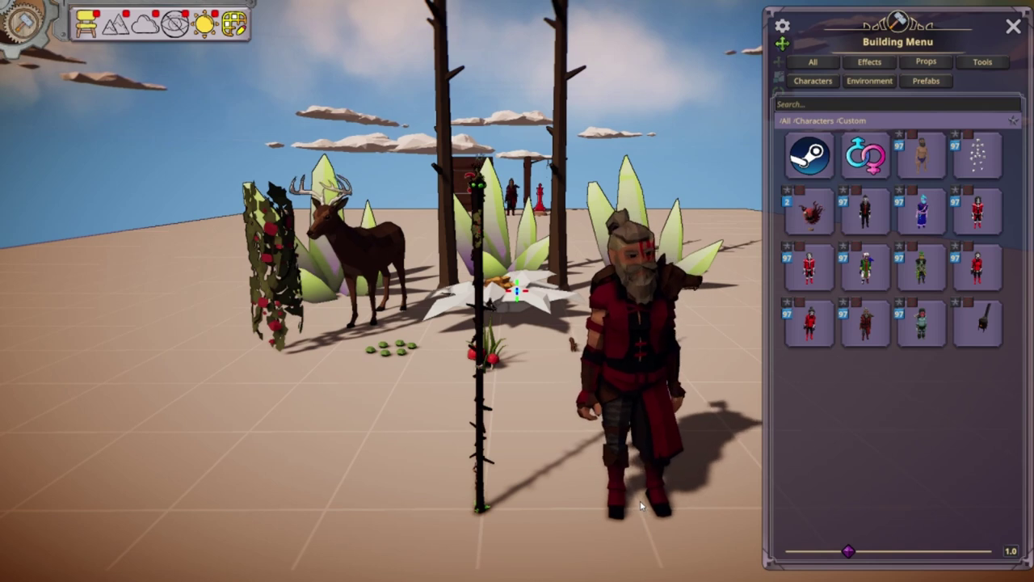
Close the Building Menu and examine the thorny staff beside the bearded character from near and far
click(1014, 27)
right_drag(744, 369, 742, 373)
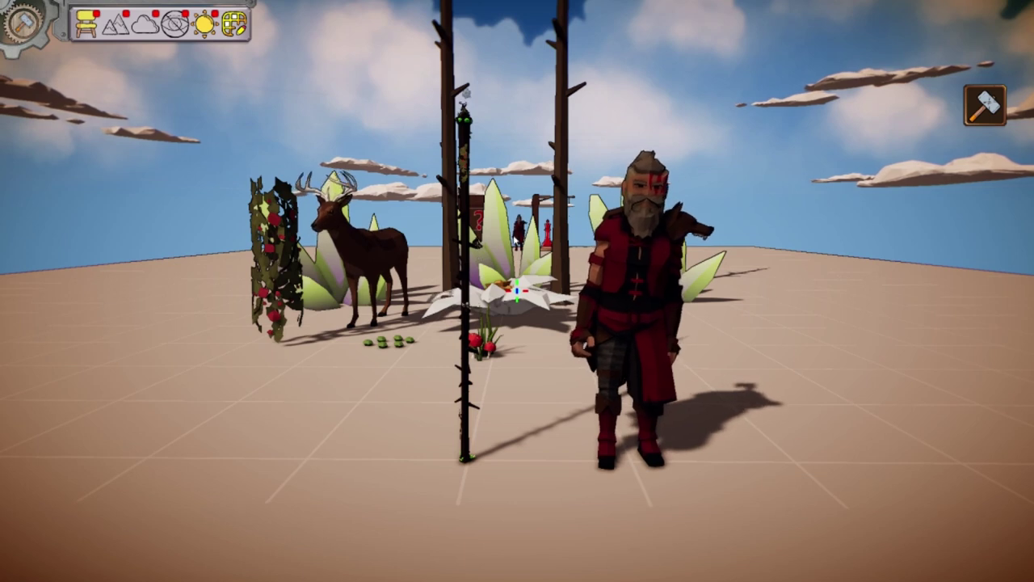
right_drag(563, 252, 566, 254)
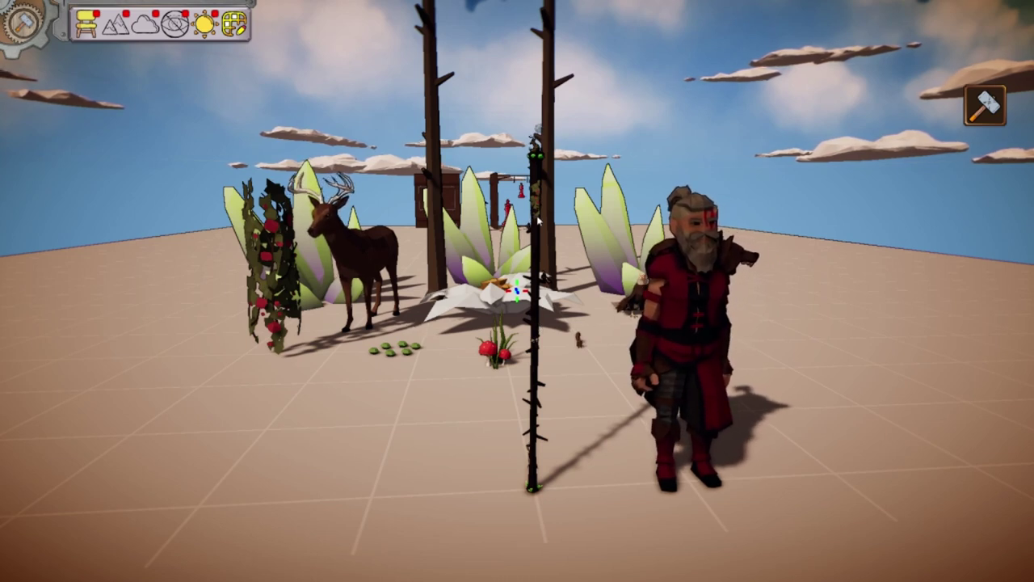
scroll(539, 221, down, 3)
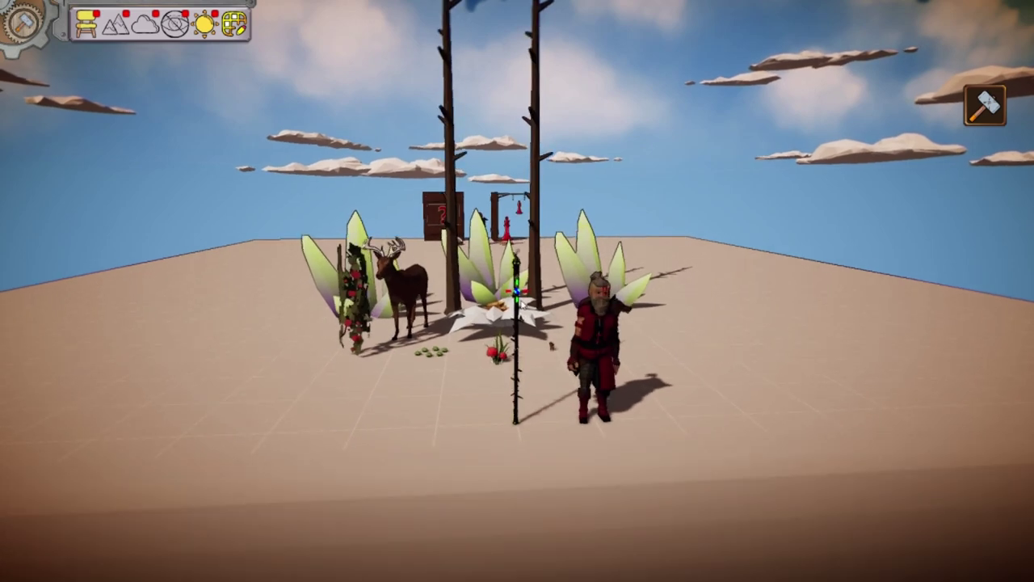
scroll(538, 220, up, 3)
scroll(527, 299, up, 2)
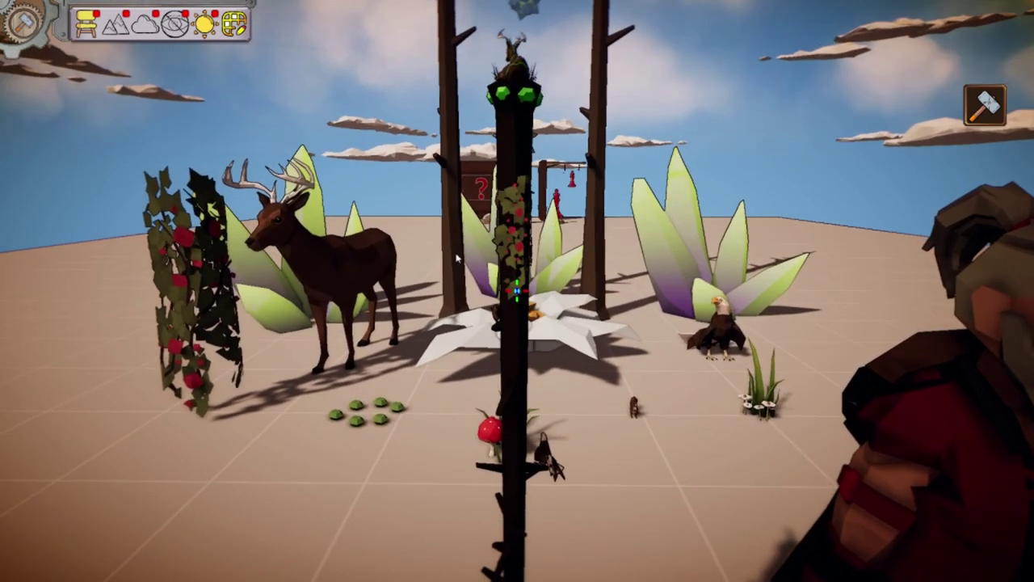
Inspect the prop settings of the free-standing flowering ivy, the ivy wrapped around the staff, and a green gem on the ground
click(203, 282)
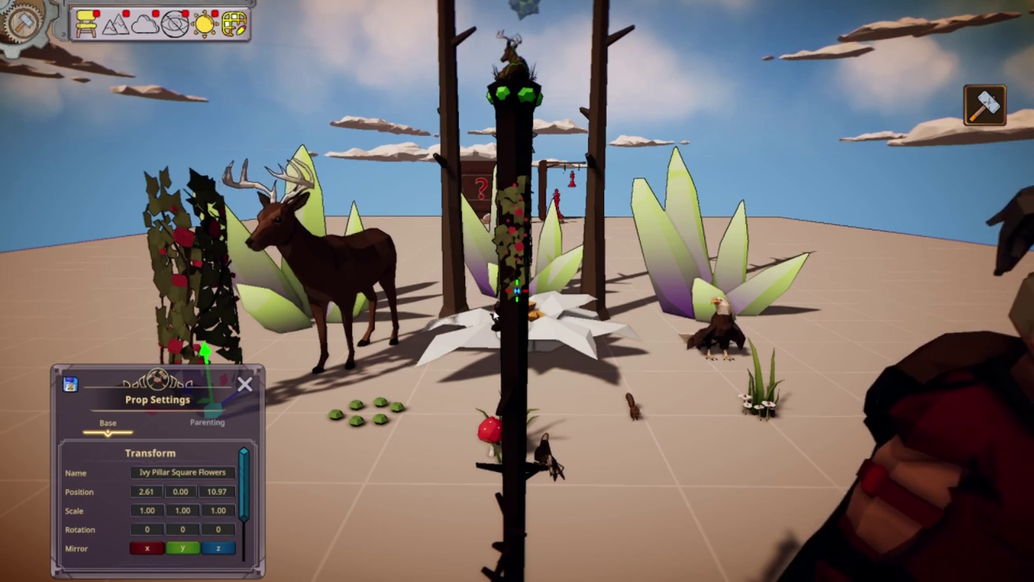
click(517, 249)
right_drag(520, 250, 559, 283)
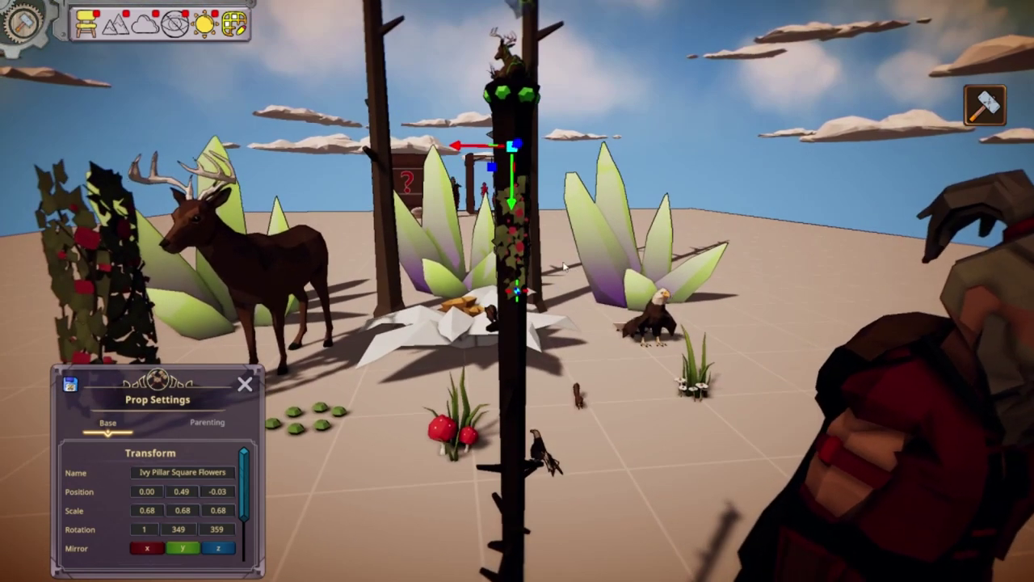
right_drag(580, 253, 587, 270)
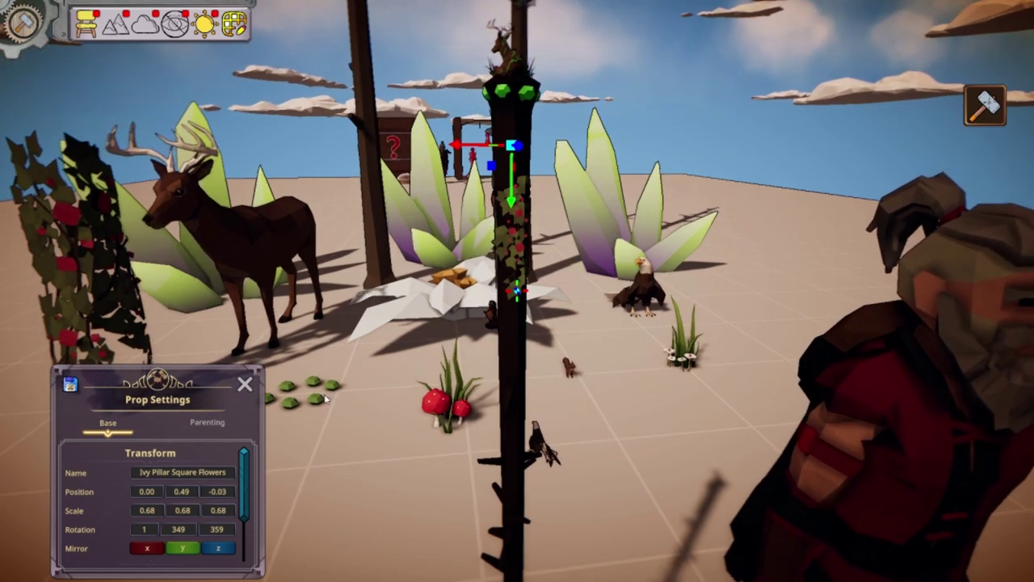
click(320, 388)
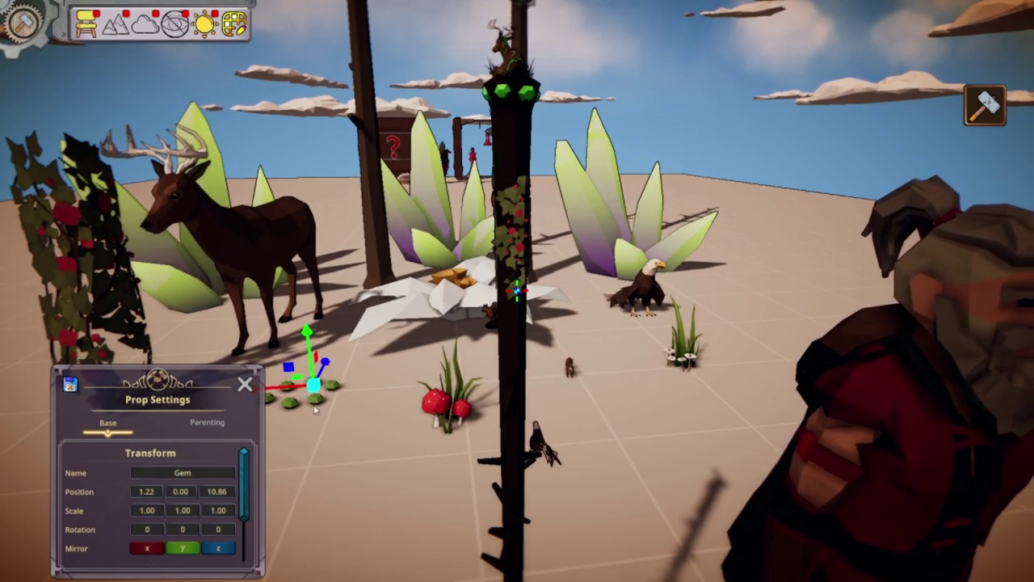
right_drag(534, 112, 321, 103)
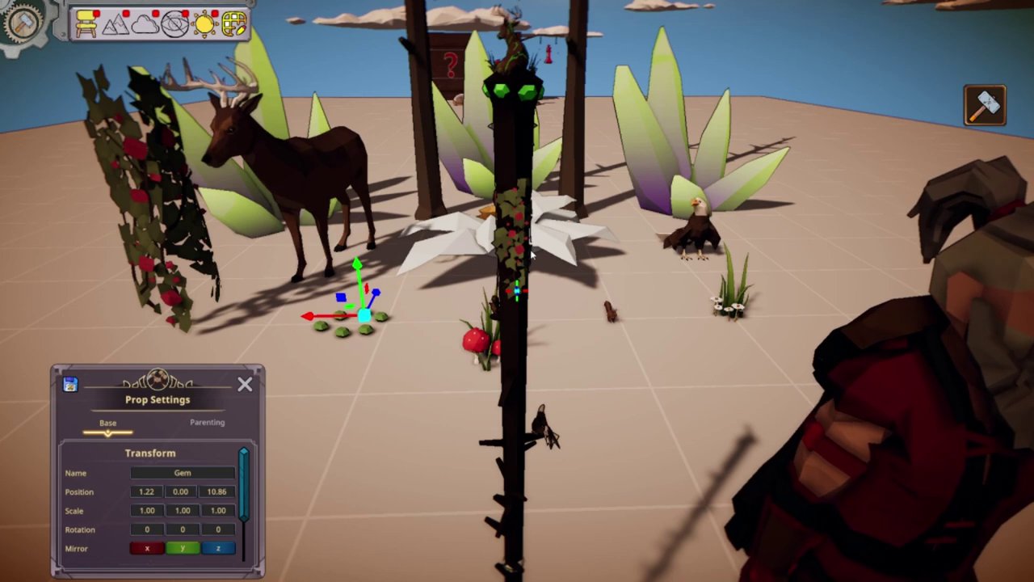
middle_drag(540, 269, 733, 282)
right_drag(388, 350, 423, 234)
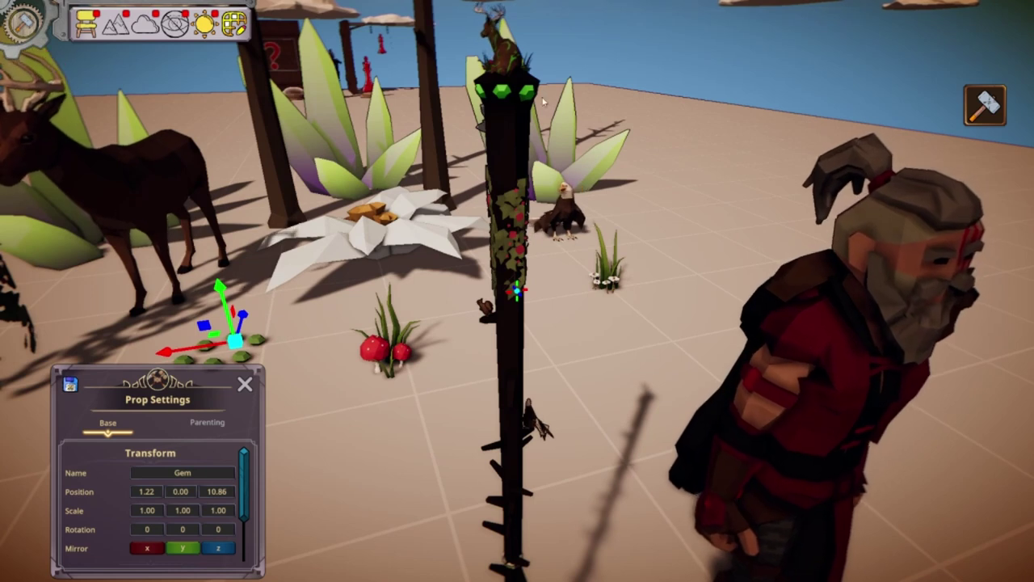
Inspect the large white flower's prop settings and examine the matching flower mounted on the far side of the staff
middle_drag(560, 156, 751, 137)
middle_drag(263, 314, 176, 314)
right_drag(175, 314, 217, 283)
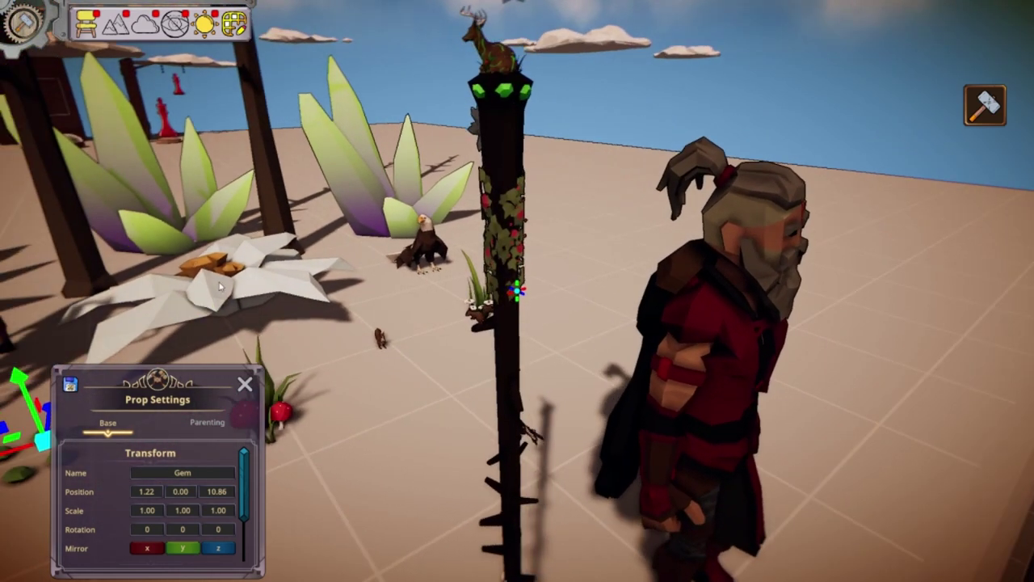
click(216, 283)
middle_drag(339, 276, 776, 259)
middle_drag(525, 275, 835, 254)
right_drag(834, 255, 541, 130)
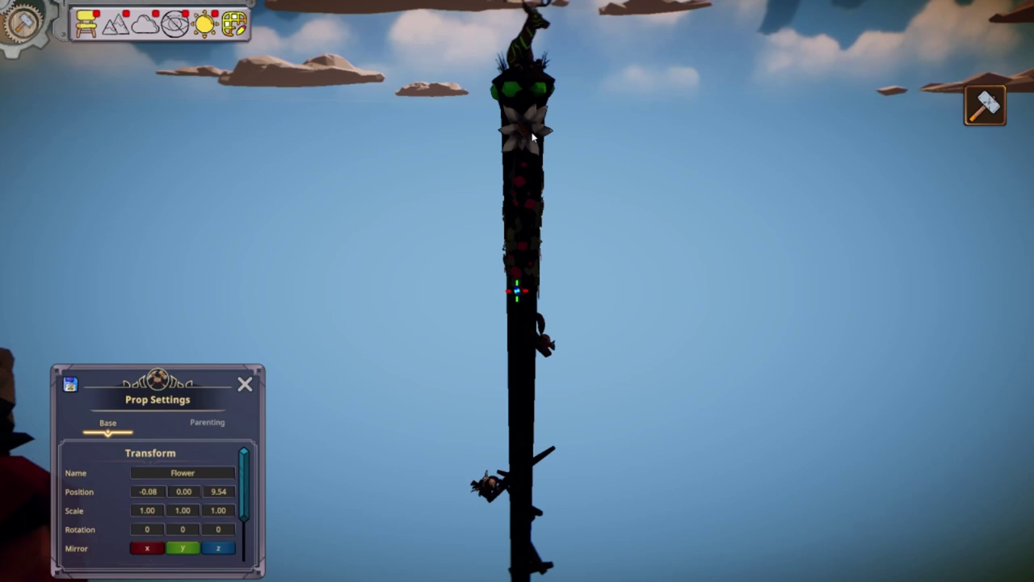
scroll(558, 182, down, 8)
right_drag(609, 340, 453, 422)
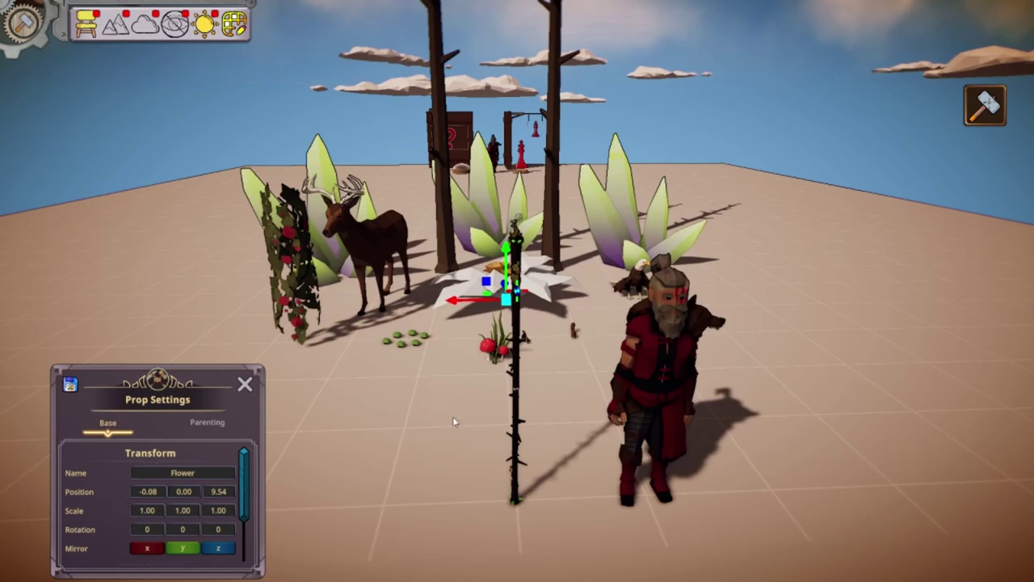
Rotate the whole staff about its vertical axis to 218 degrees and close its prop settings
click(516, 393)
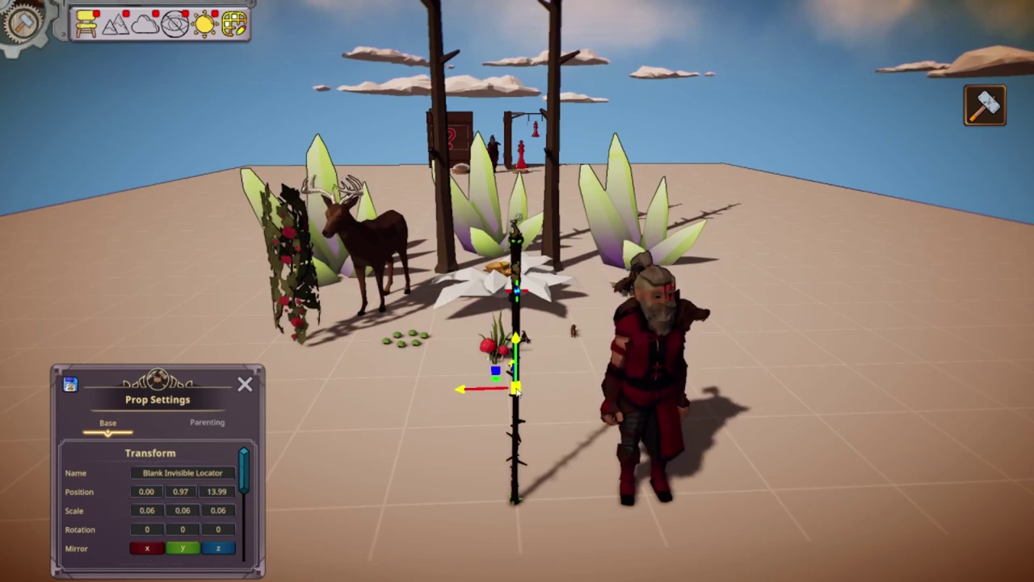
key(e)
drag(502, 410, 602, 369)
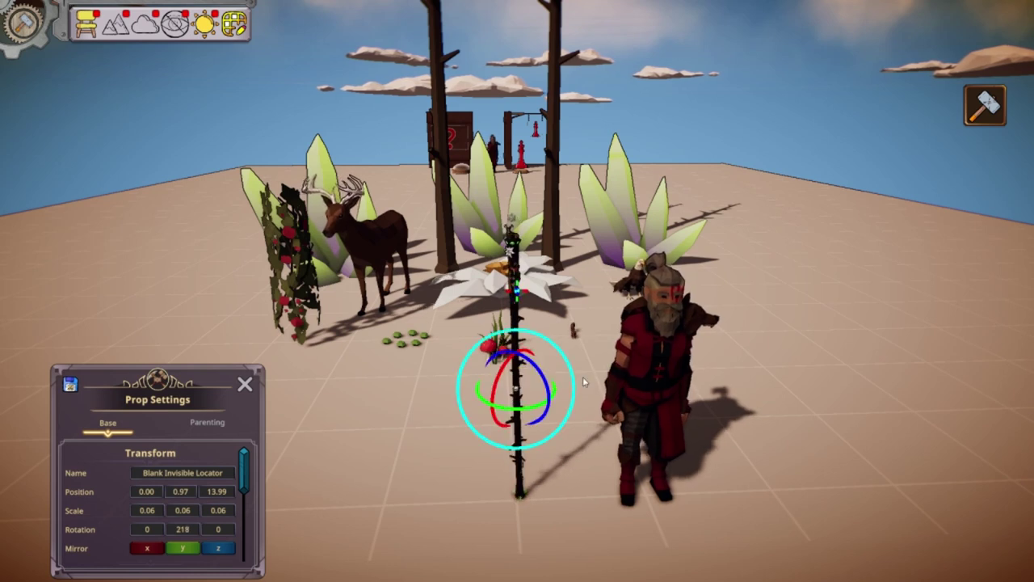
click(246, 385)
Inspect the prop settings of the squirrel on the ground and of the squirrel attached to the staff
scroll(501, 315, up, 6)
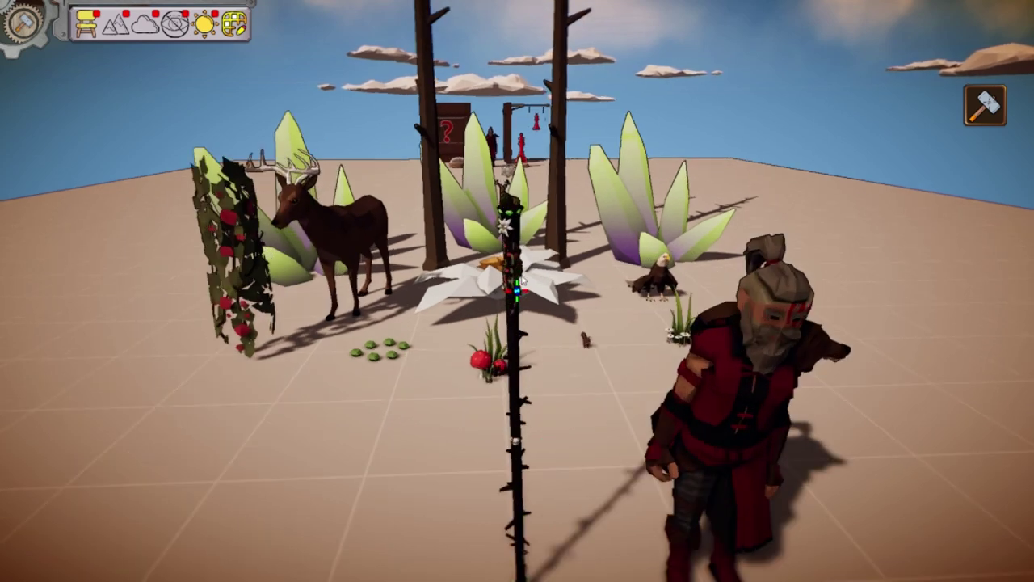
right_drag(553, 279, 598, 227)
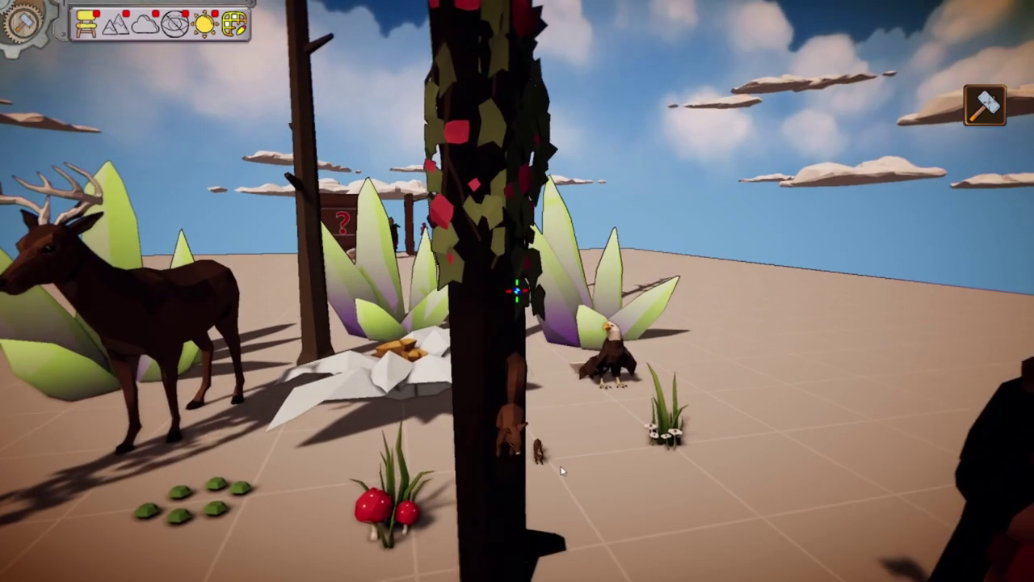
click(543, 458)
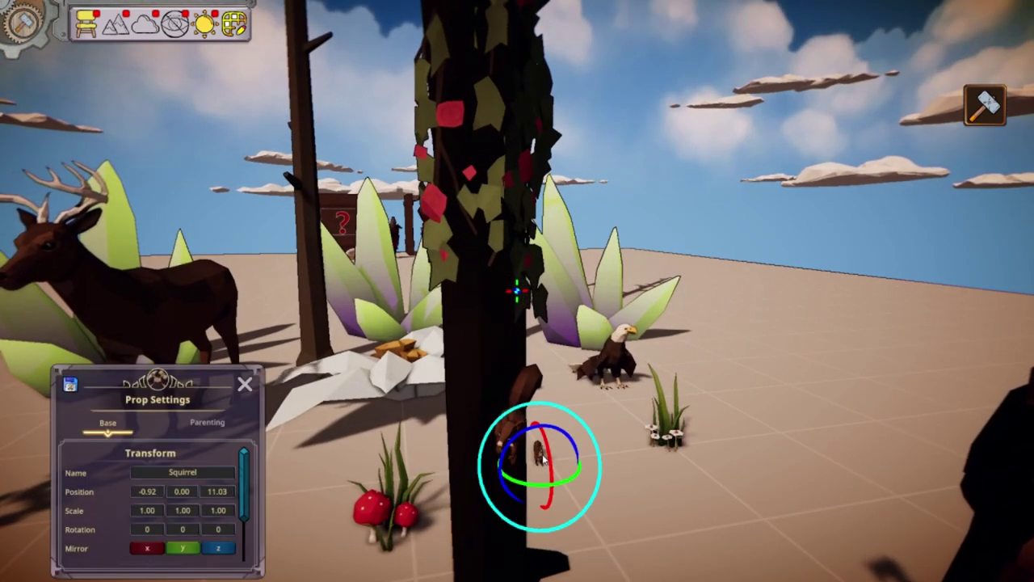
key(w)
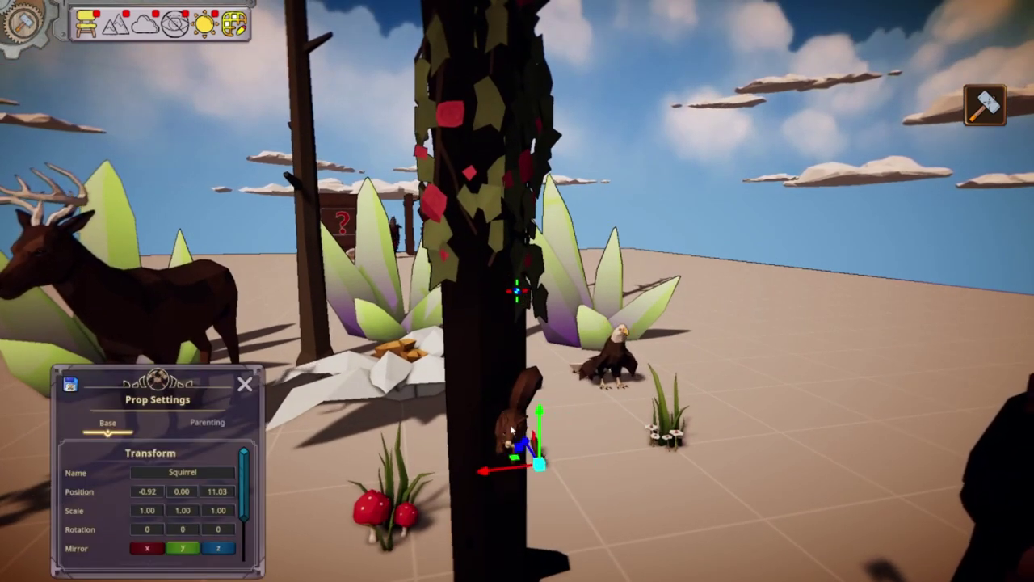
click(510, 424)
middle_drag(530, 433, 606, 390)
key(s)
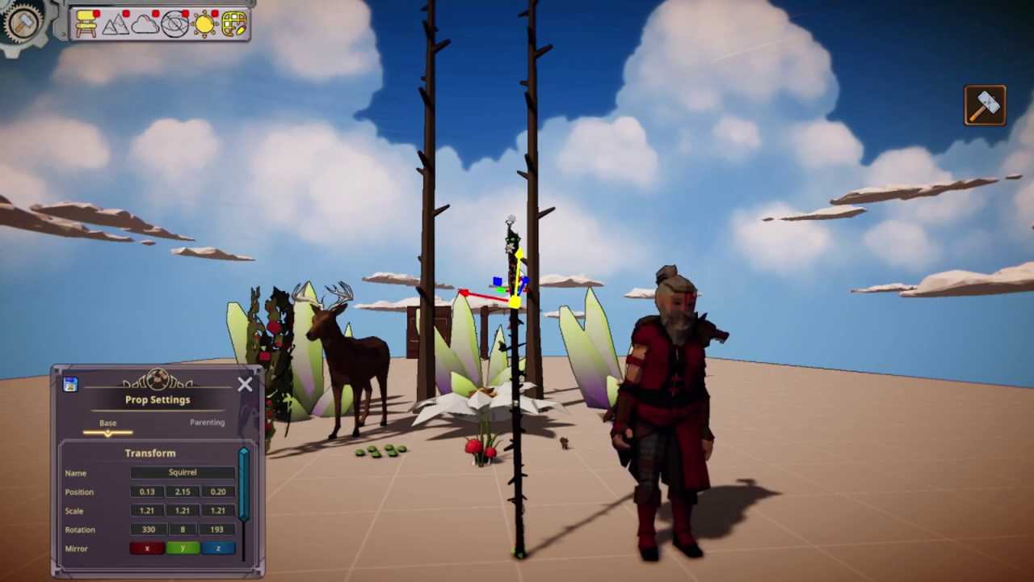
Examine the eagle on the staff's branch and the deer, gems and flower at its head, closing the squirrel's settings
scroll(592, 465, up, 10)
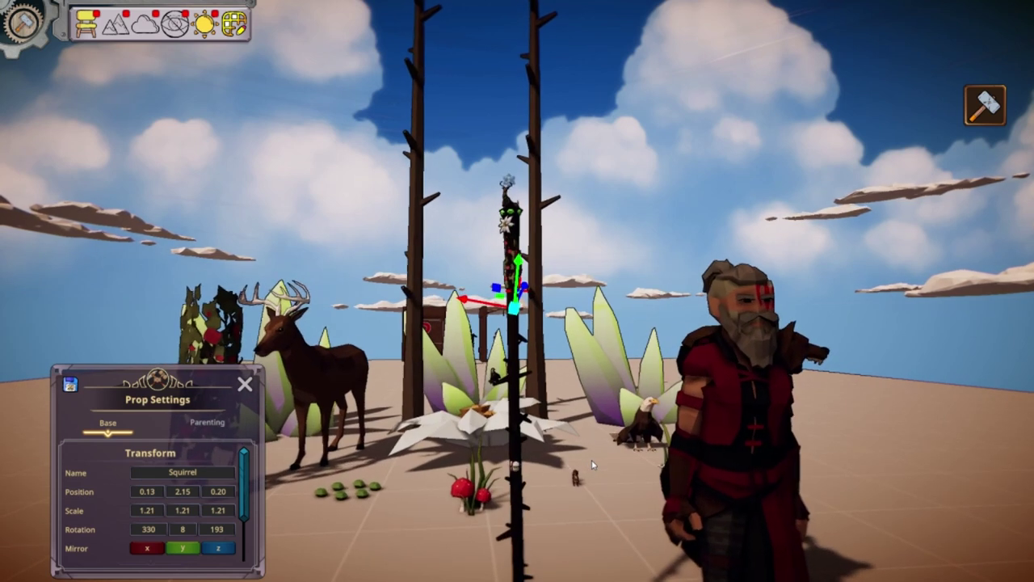
scroll(592, 465, down, 10)
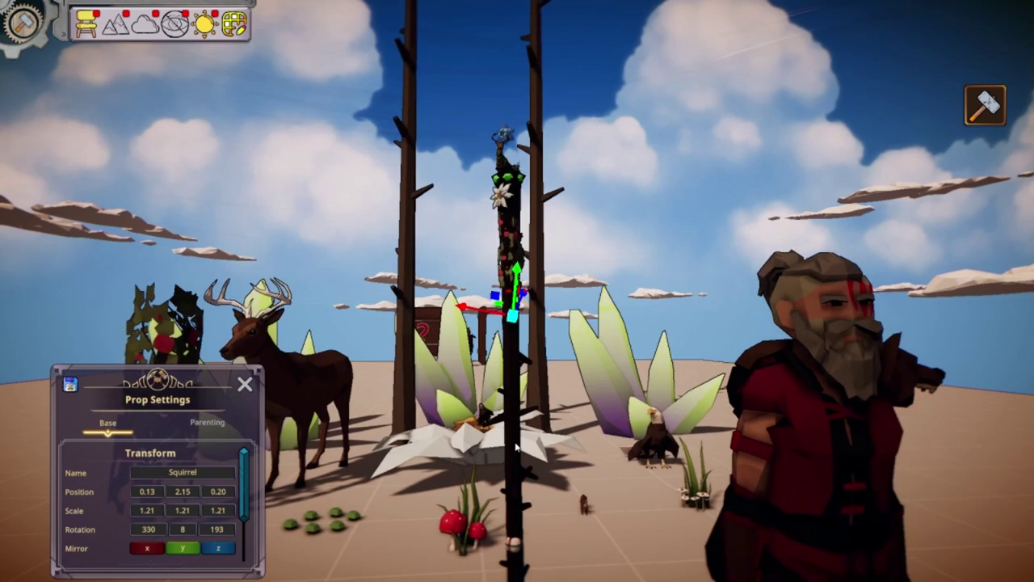
key(w)
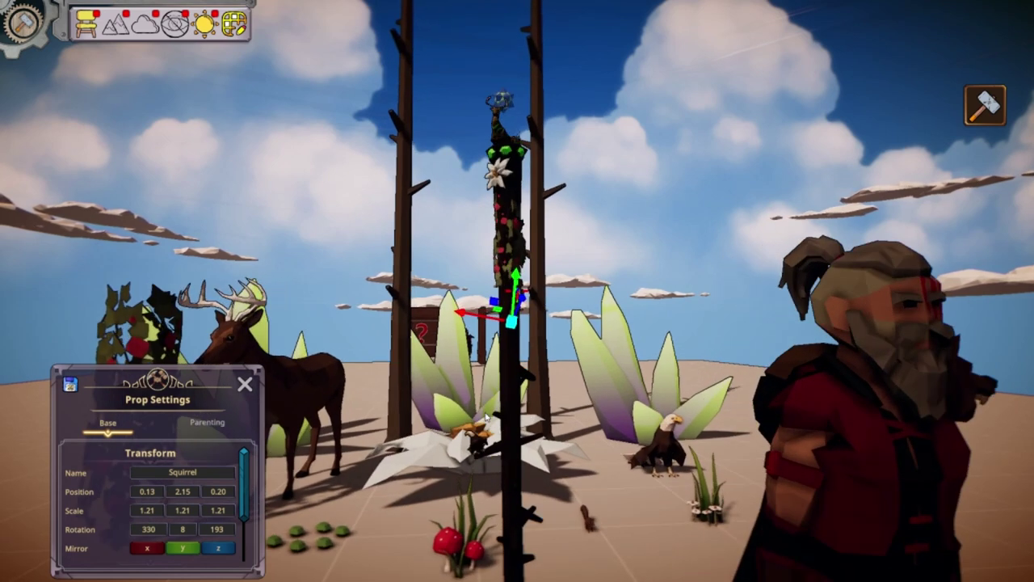
middle_drag(505, 456, 505, 491)
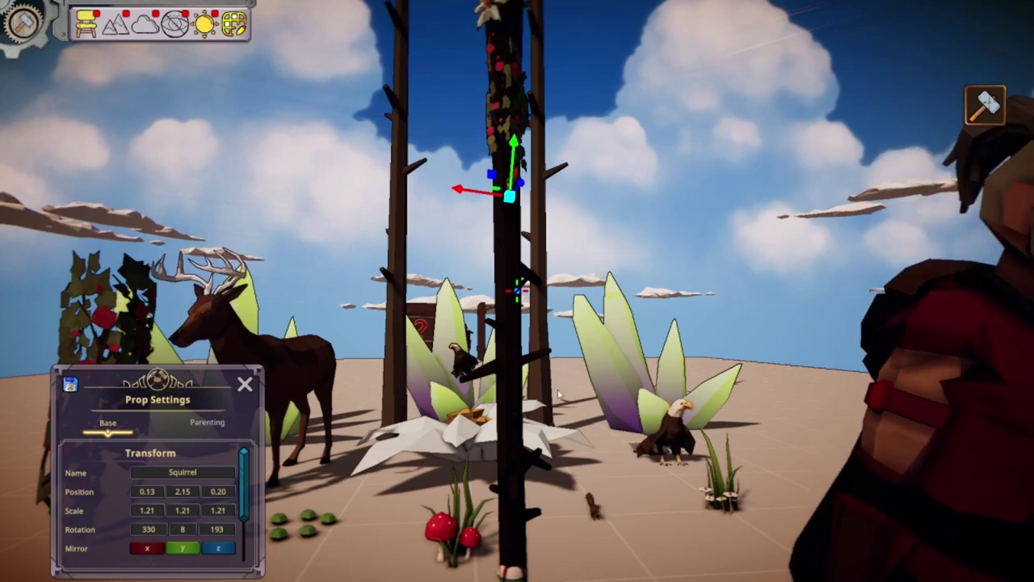
key(w)
key(w)
key(s)
key(e)
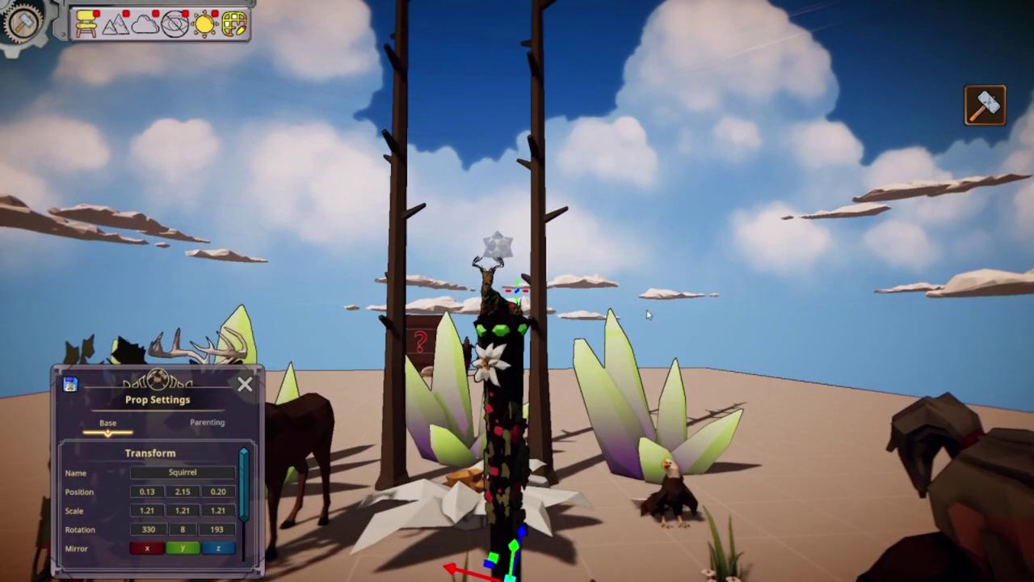
click(618, 330)
right_drag(623, 305, 522, 400)
right_drag(469, 371, 524, 376)
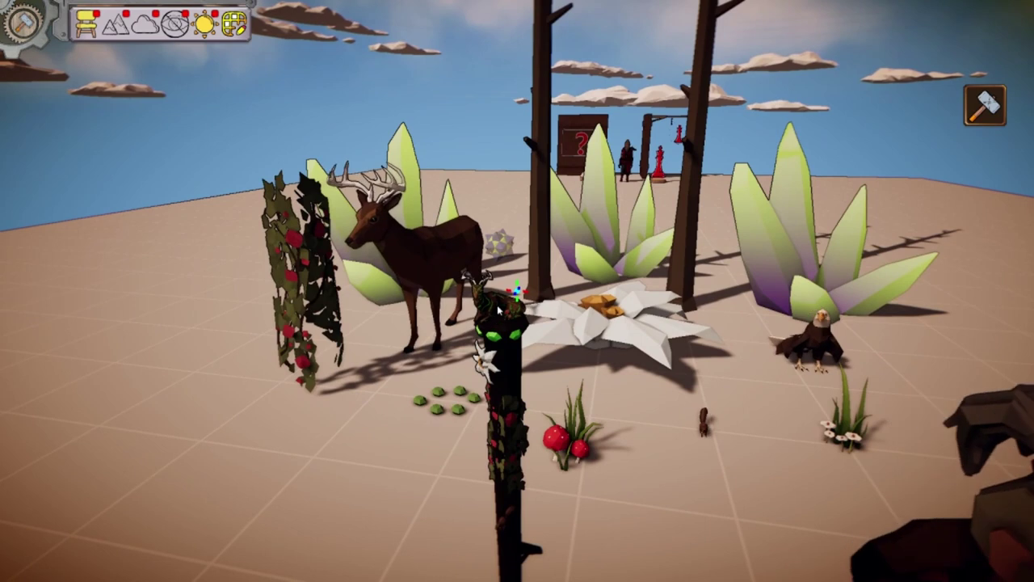
right_drag(535, 327, 574, 356)
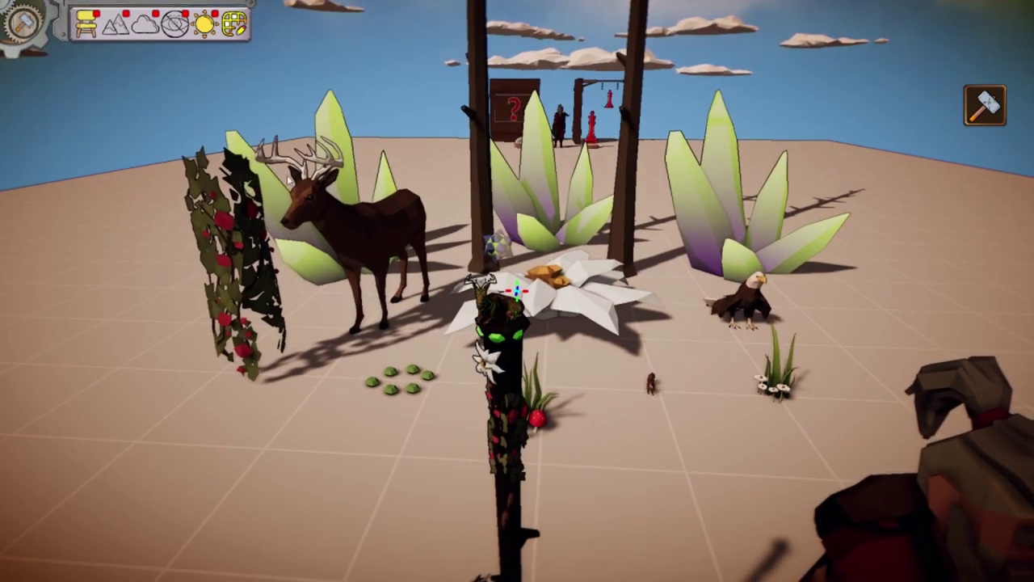
Try the Magic option on the standing deer with a white magic color, turn it off and close the settings
click(384, 238)
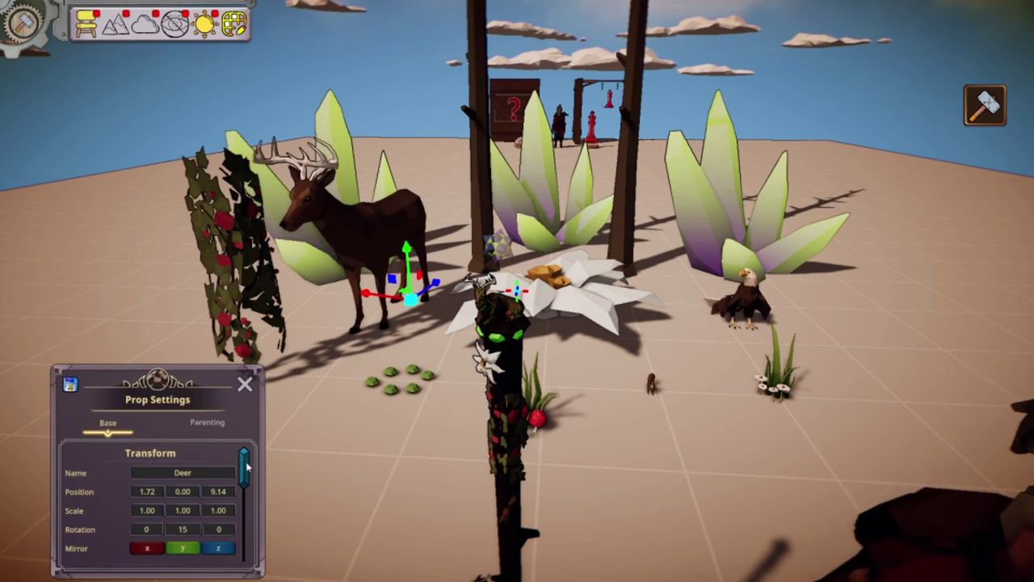
scroll(253, 463, down, 5)
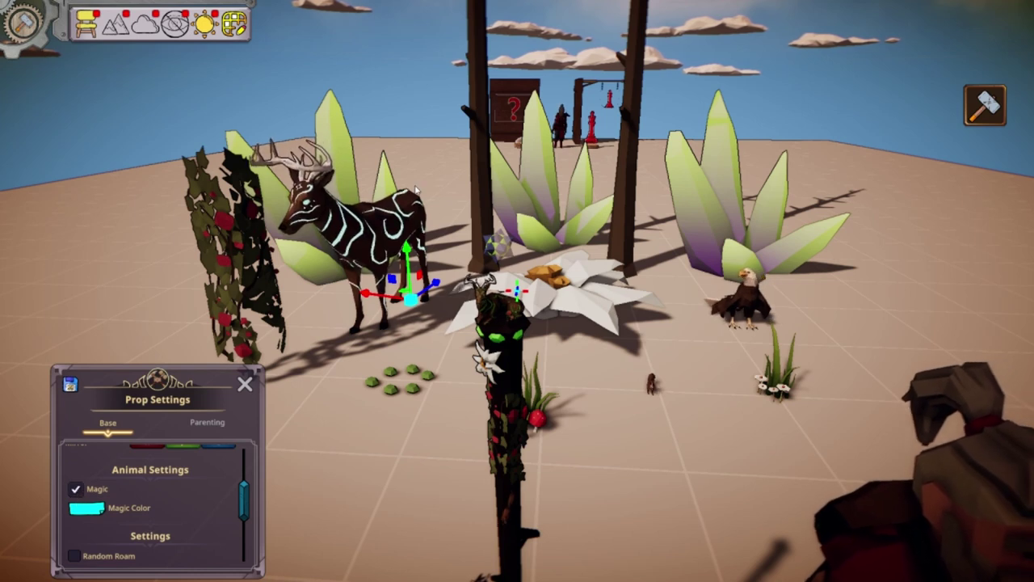
click(87, 507)
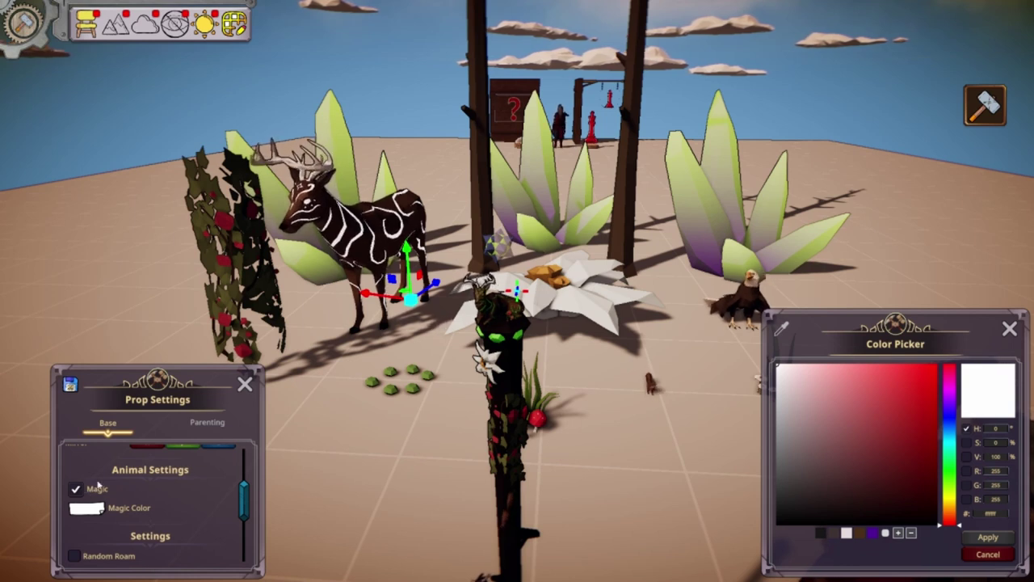
click(245, 385)
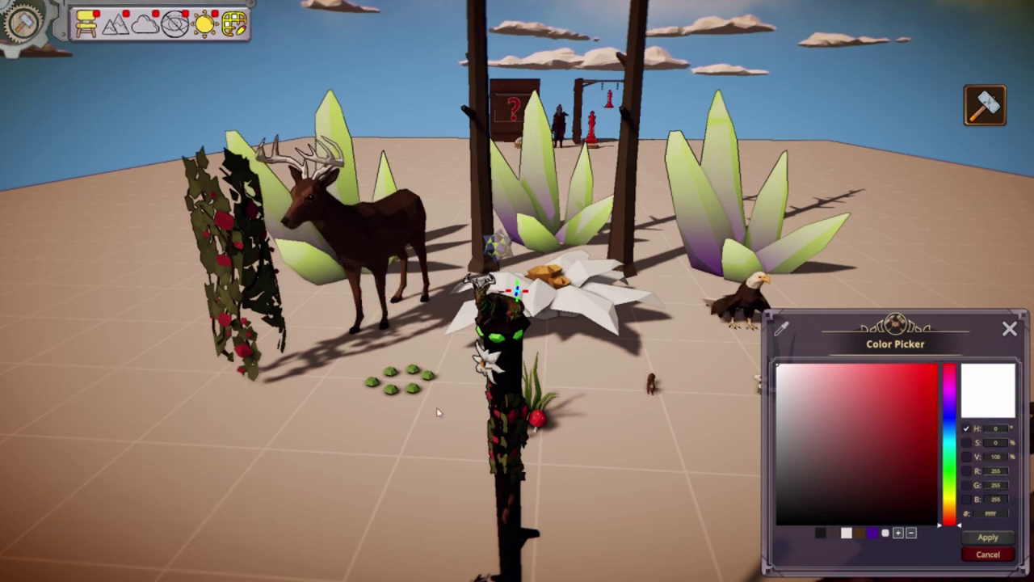
Switch to play mode, open the deer's animation list, and turn its Lie animation on and off again
click(35, 41)
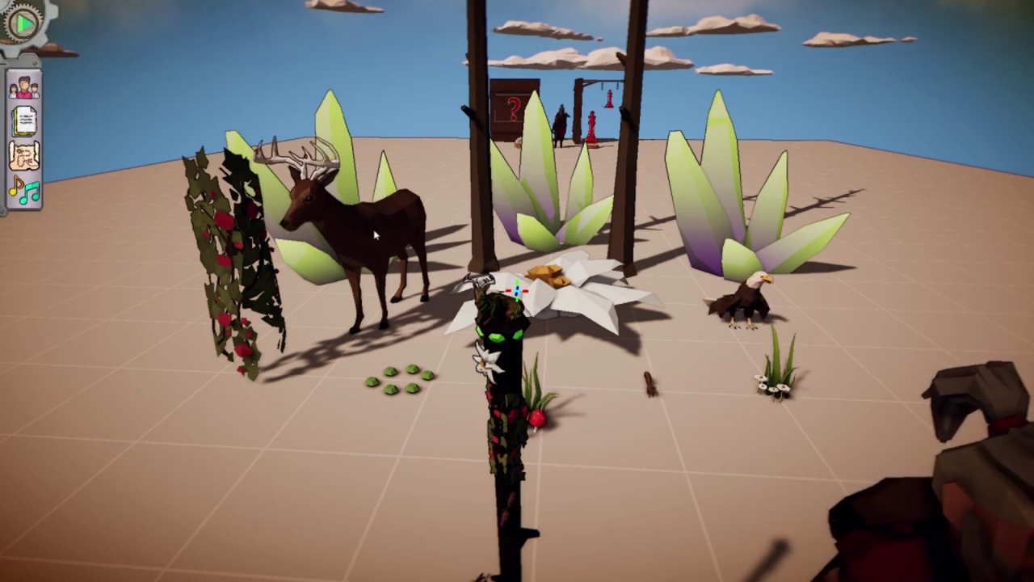
drag(1017, 430, 1009, 523)
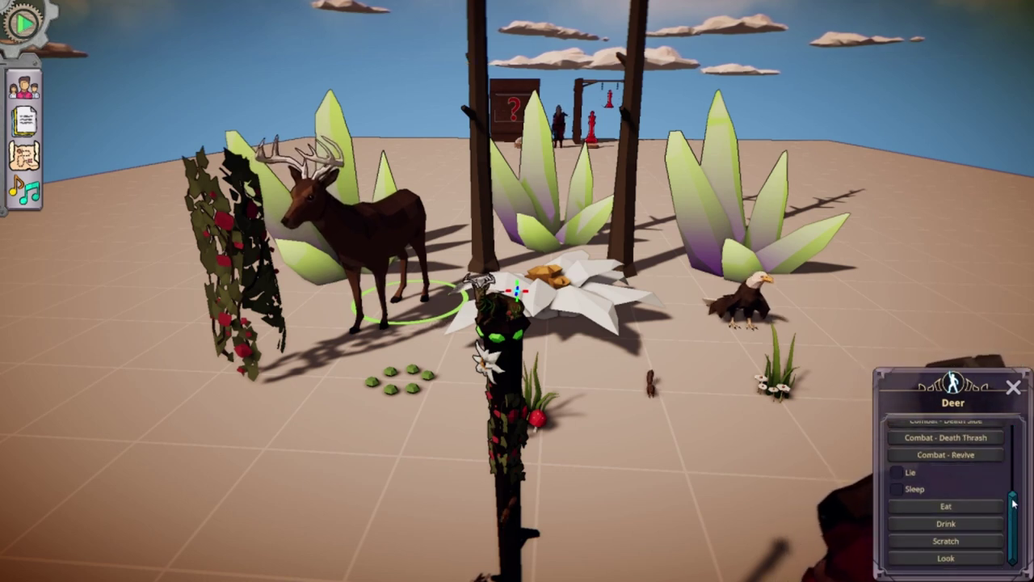
drag(1015, 503, 987, 536)
click(896, 473)
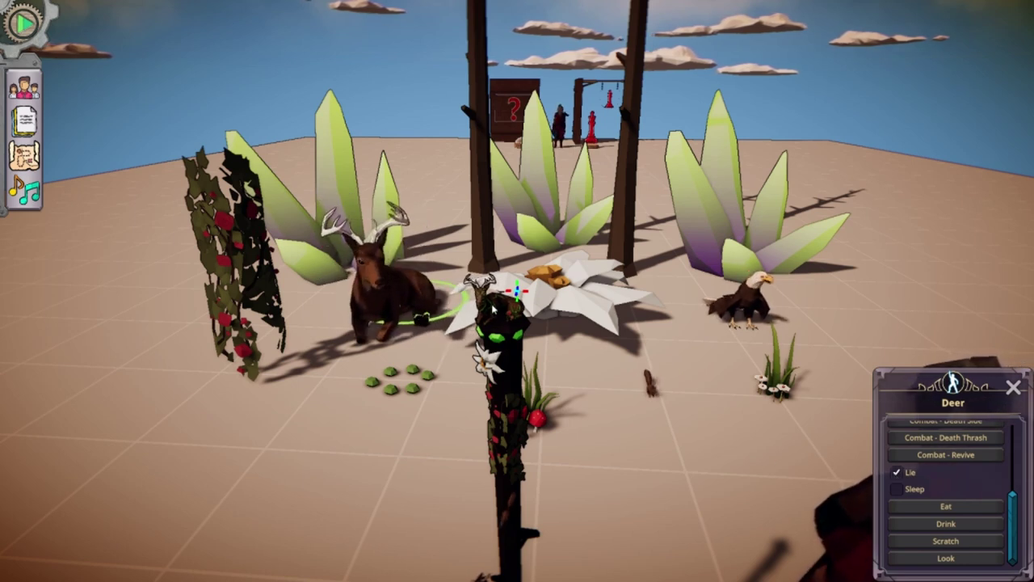
click(896, 472)
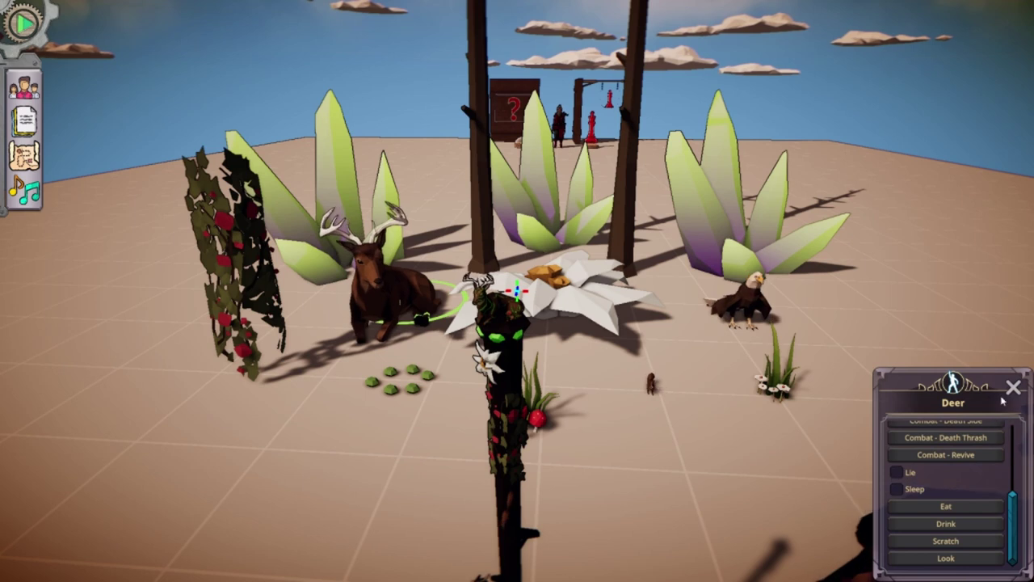
Close the deer's animation list and examine the deer, gems and flower on the staff's head from several sides
click(1013, 388)
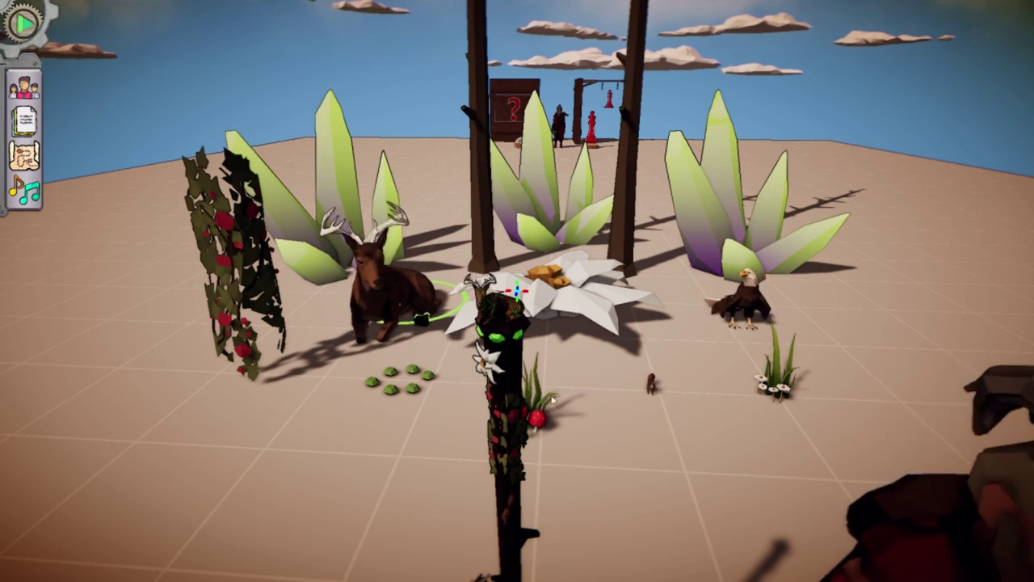
scroll(581, 428, up, 3)
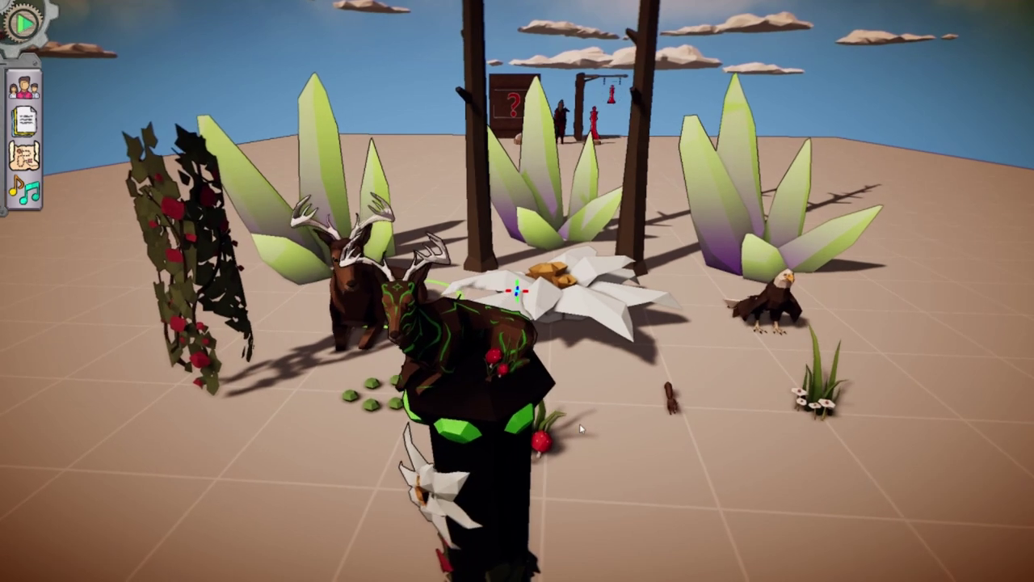
right_drag(581, 428, 568, 417)
right_drag(563, 461, 643, 414)
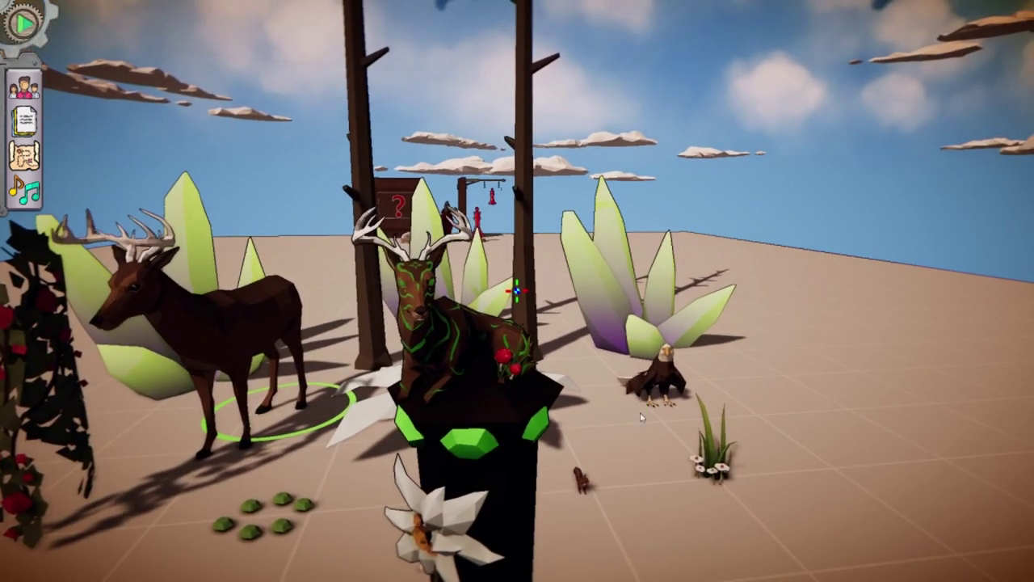
right_drag(635, 474, 585, 455)
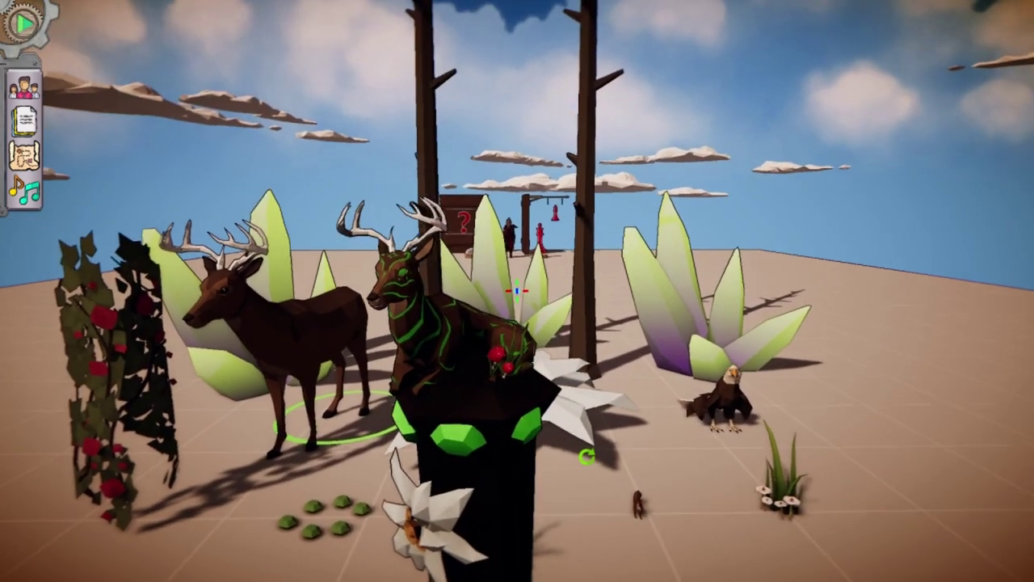
scroll(590, 464, down, 2)
right_drag(633, 513, 662, 512)
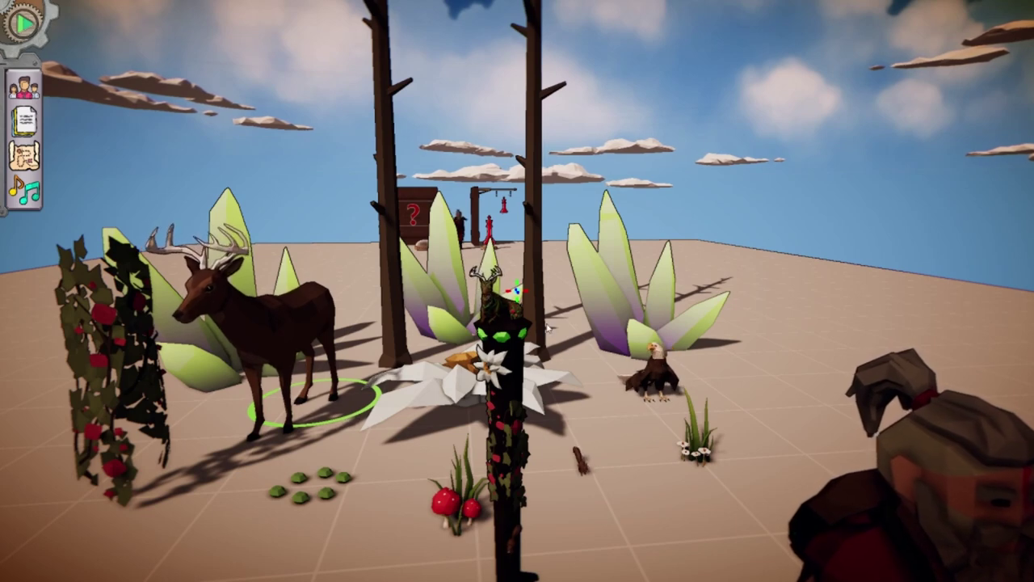
scroll(518, 317, up, 3)
right_drag(512, 436, 833, 431)
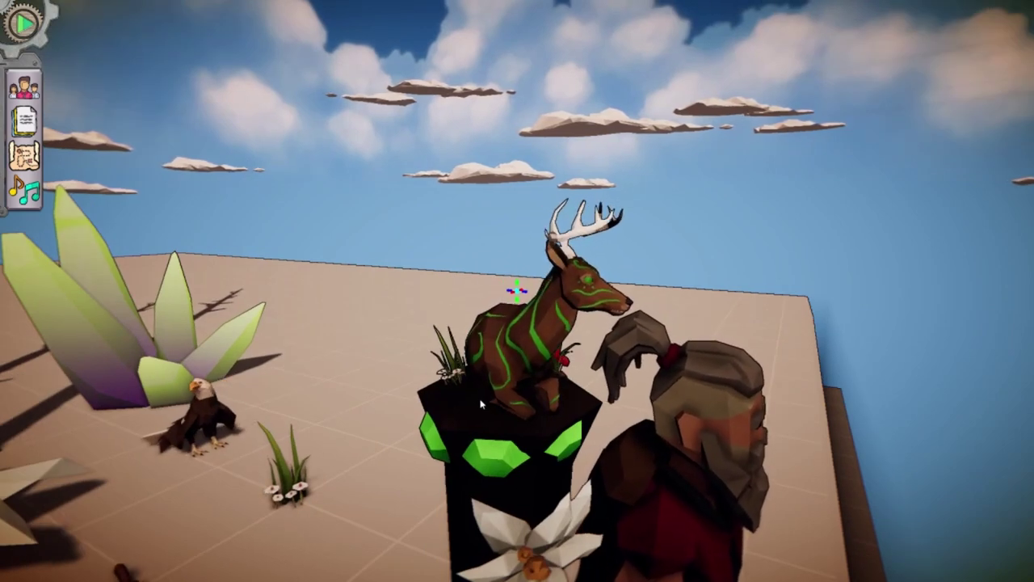
right_drag(618, 454, 349, 442)
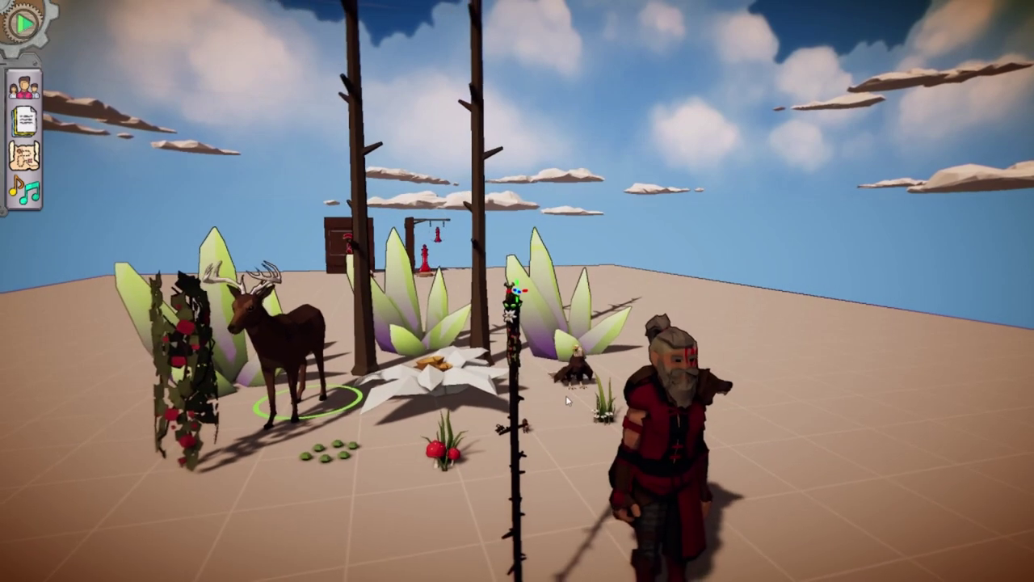
Examine the small green plants around the foot of the staff from close up and from different angles
ctrl+scroll(566, 395, down, 5)
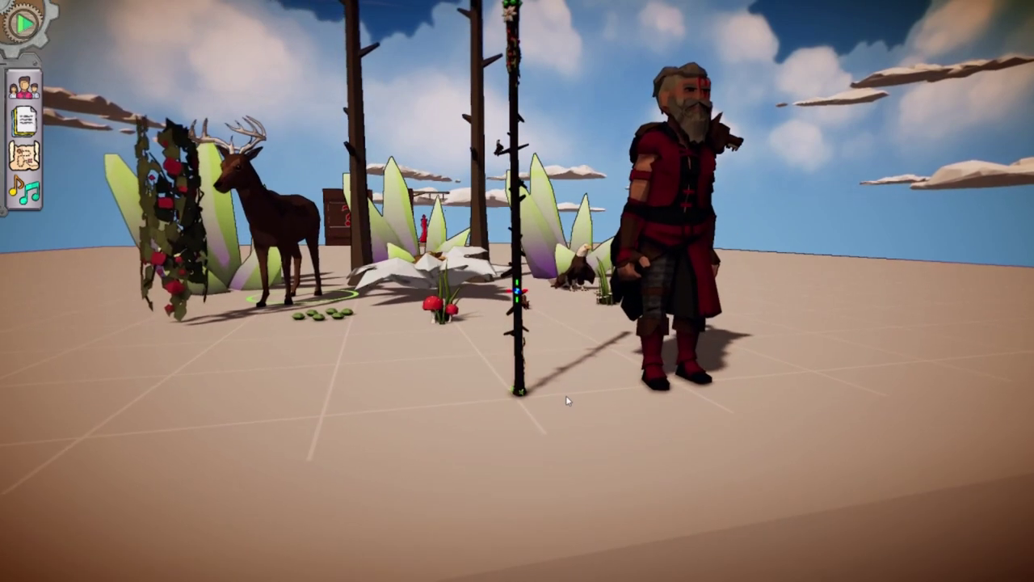
scroll(534, 404, up, 4)
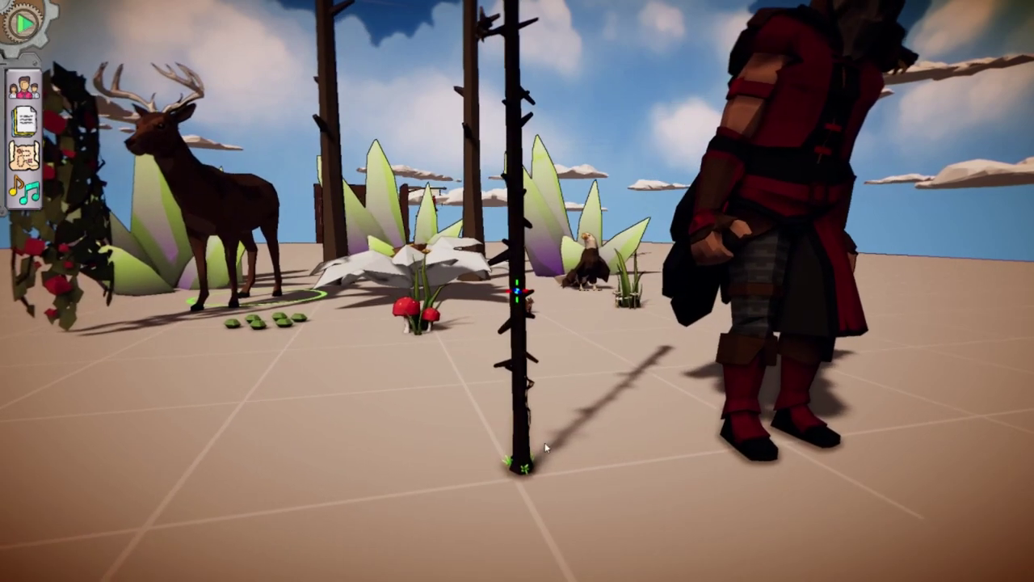
ctrl+scroll(545, 447, down, 3)
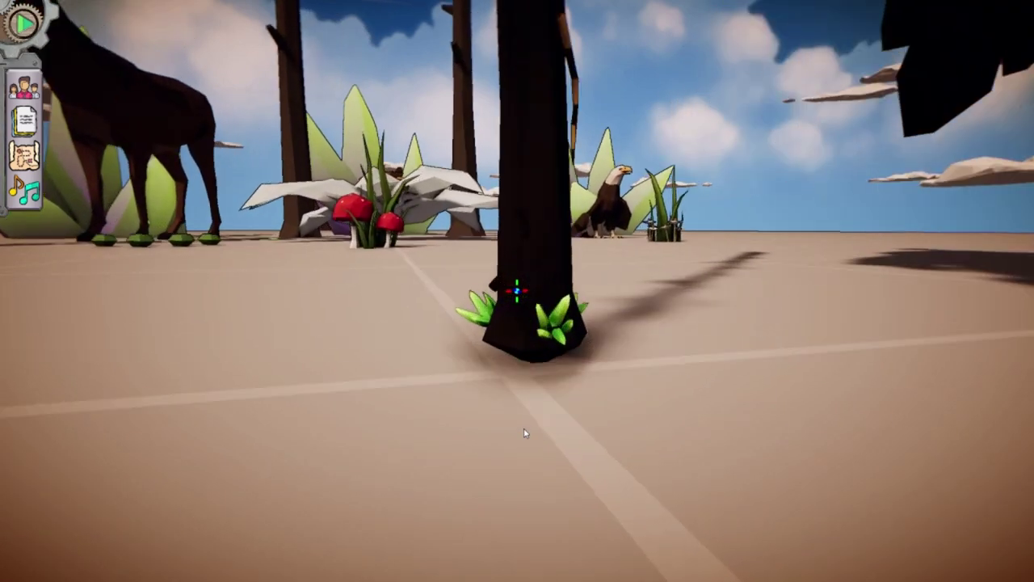
right_drag(571, 372, 732, 373)
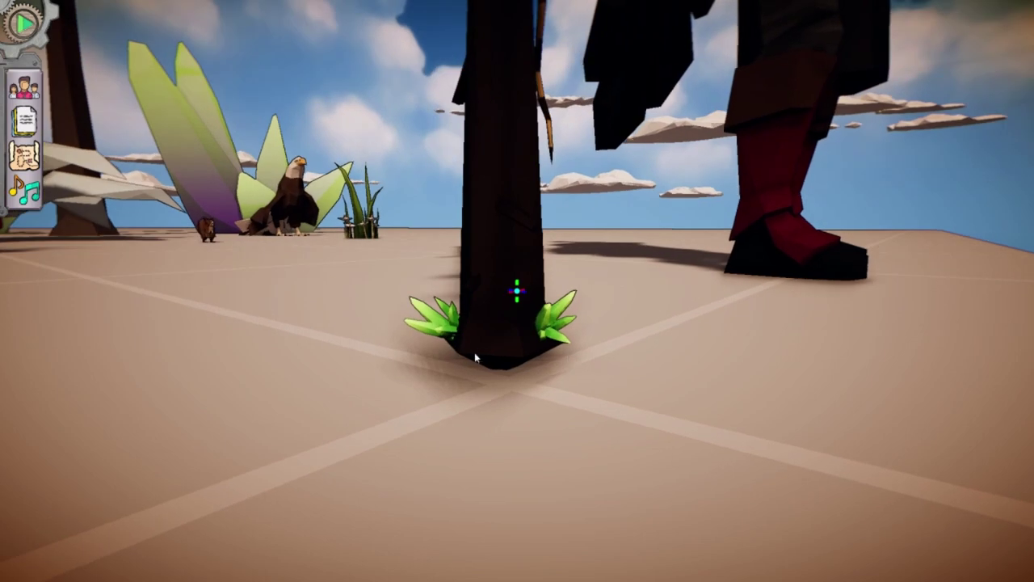
right_drag(464, 357, 702, 379)
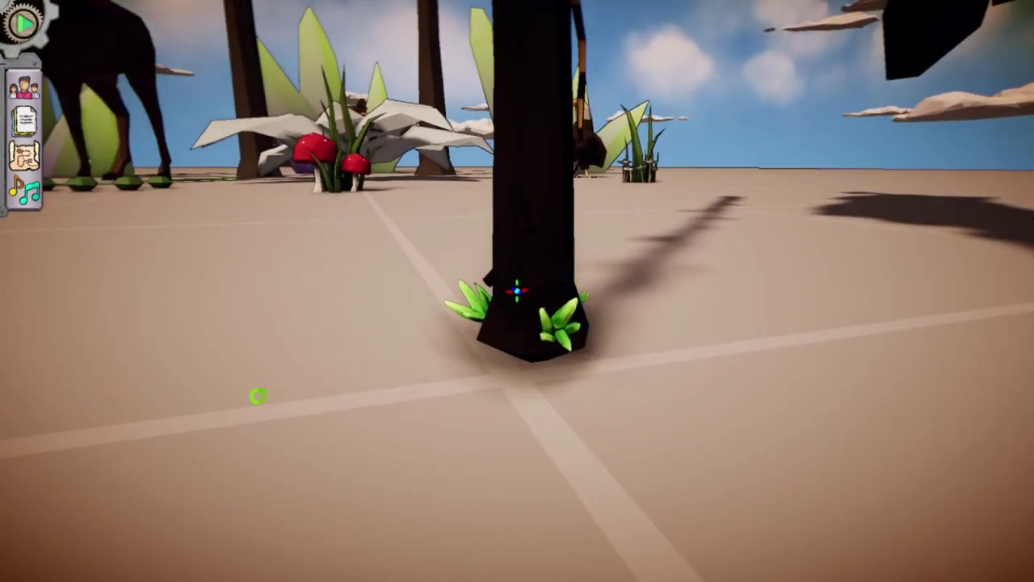